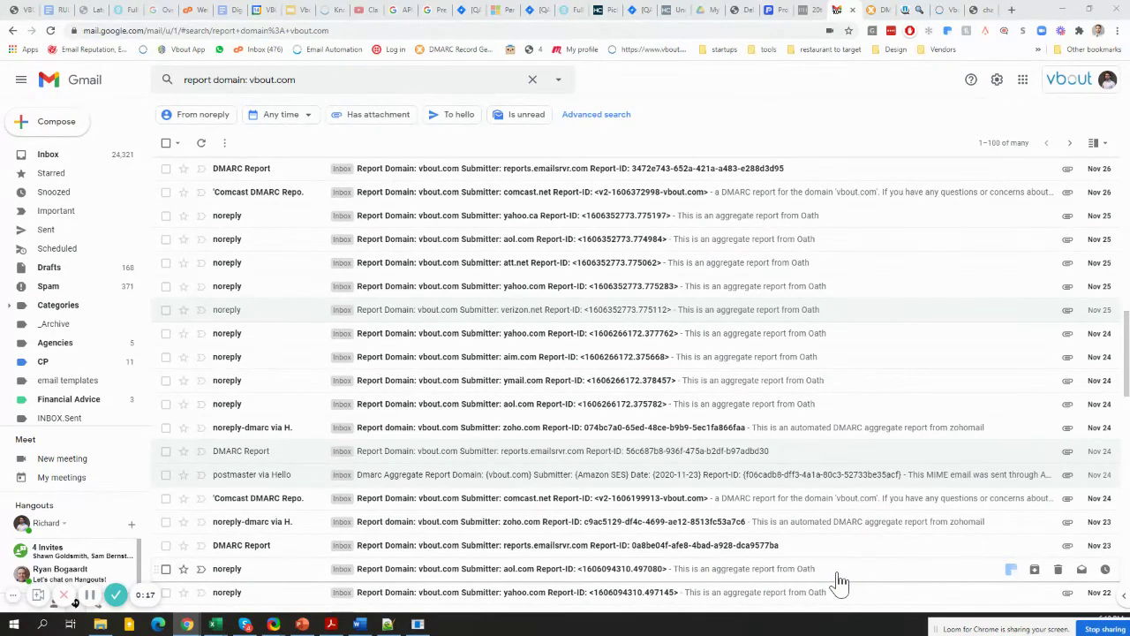
Open the Nov 22 ymail.com aggregate report email for vbout.com and look at its compressed XML attachment.
scroll(449, 416, "down", 3)
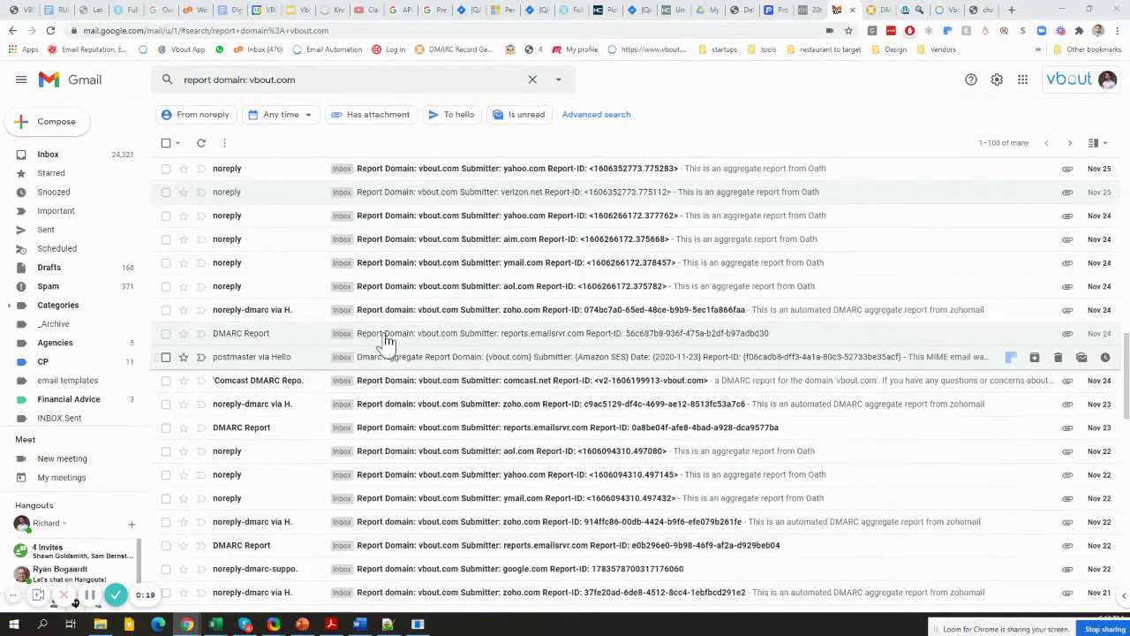
scroll(555, 343, "down", 3)
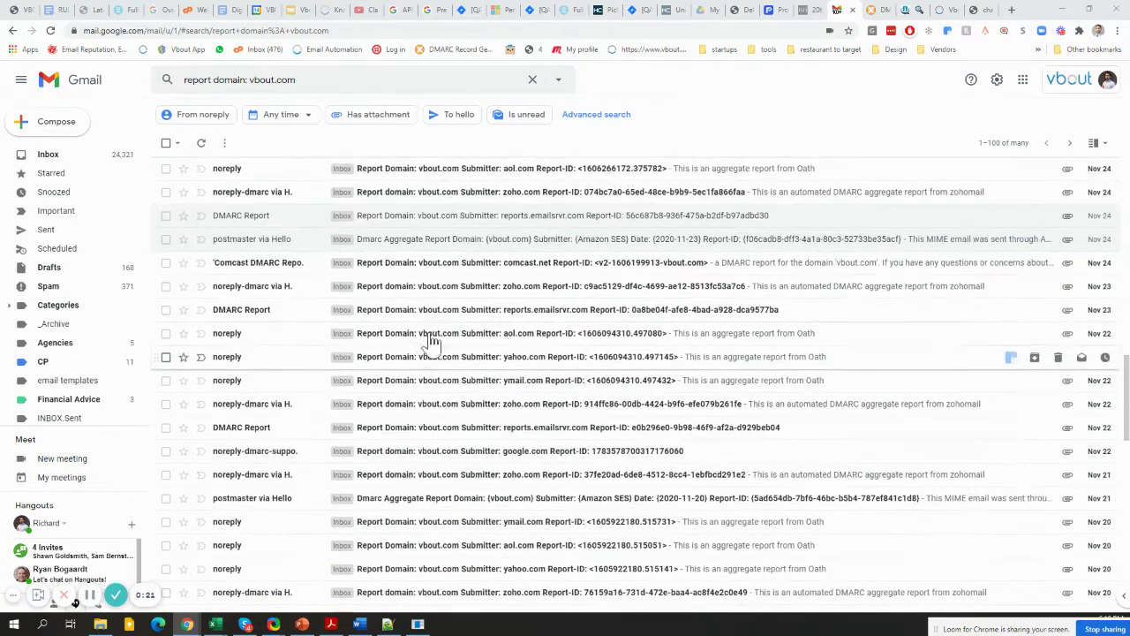
left_click(237, 391)
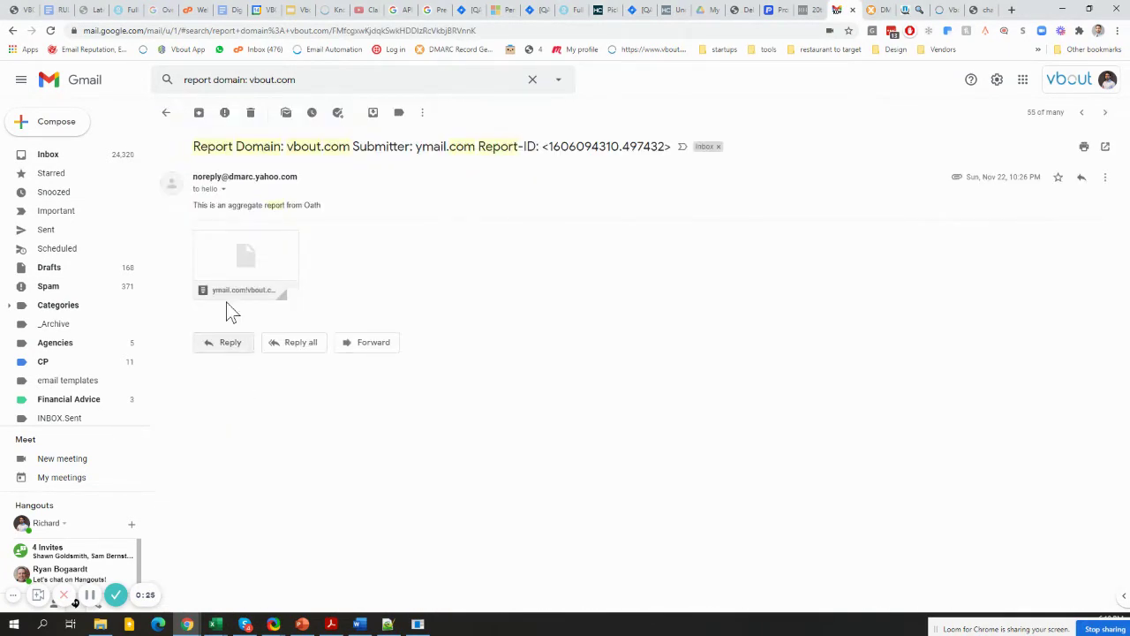
mouse_move(254, 284)
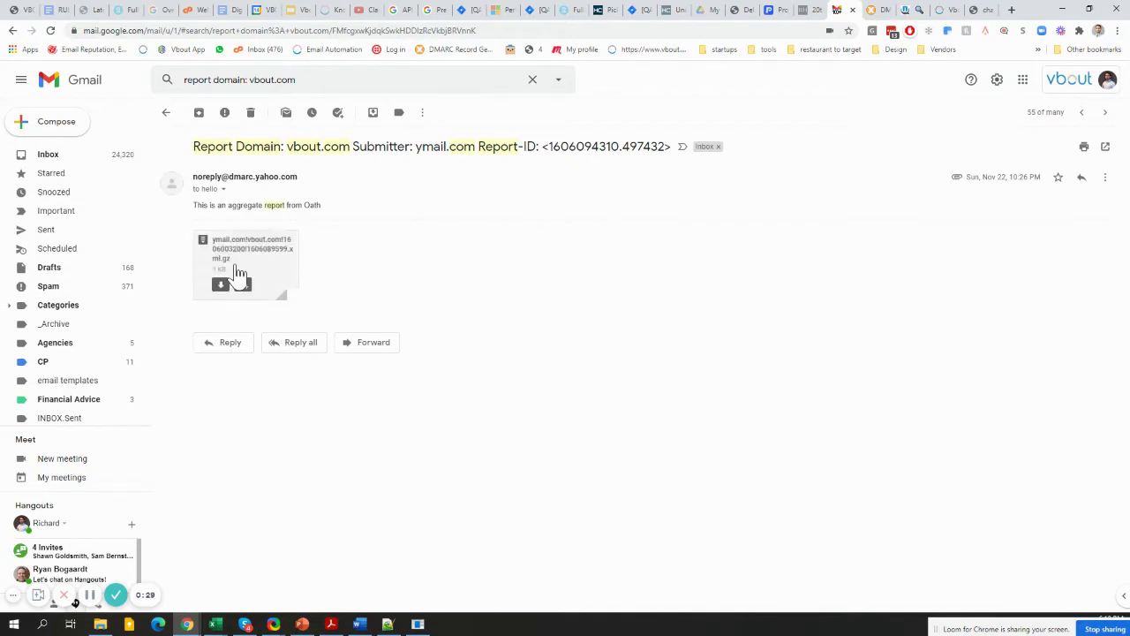
left_click(166, 113)
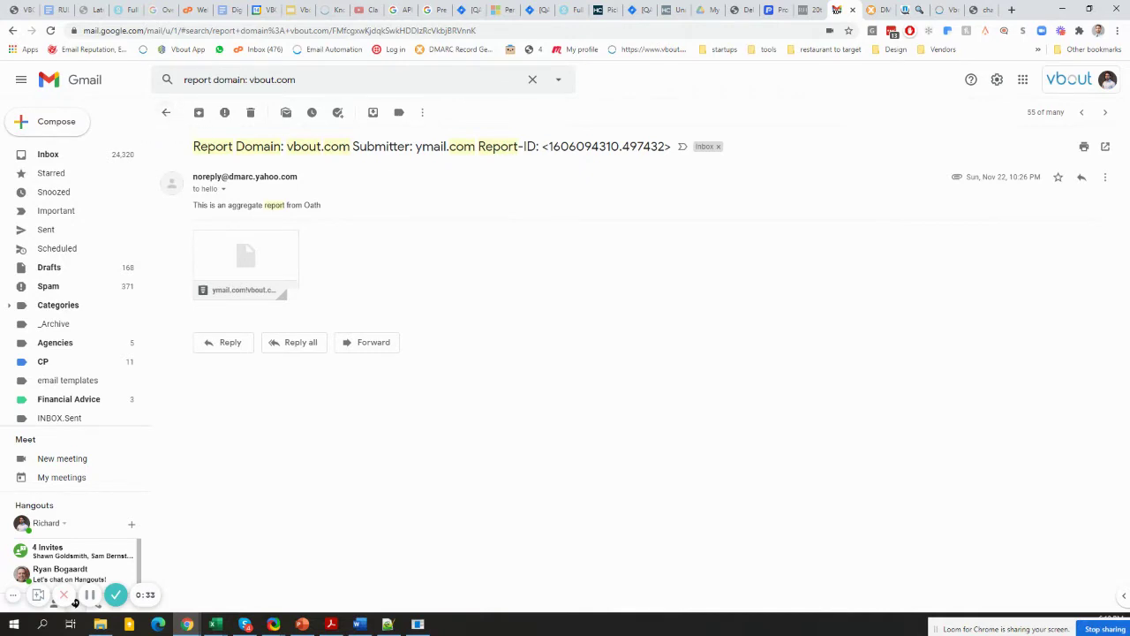
Switch to Notepad++ to view the raw comcast.net DMARC report XML at full size, and return to the Gmail search results.
left_click(387, 623)
left_click_drag(708, 369, 761, 340)
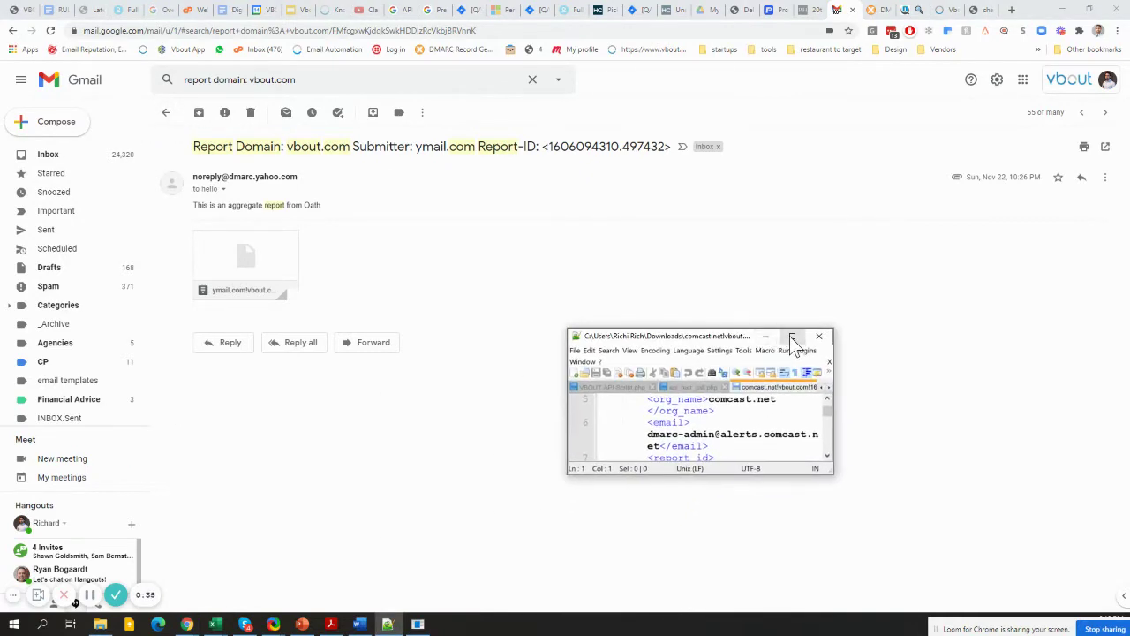
left_click(792, 338)
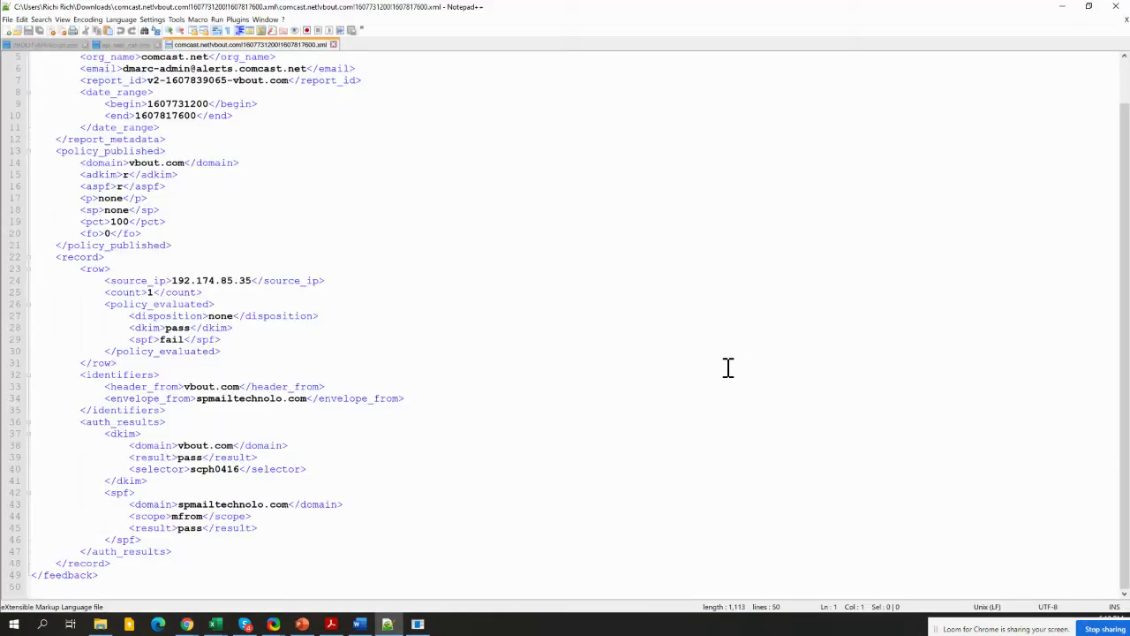
left_click(1062, 7)
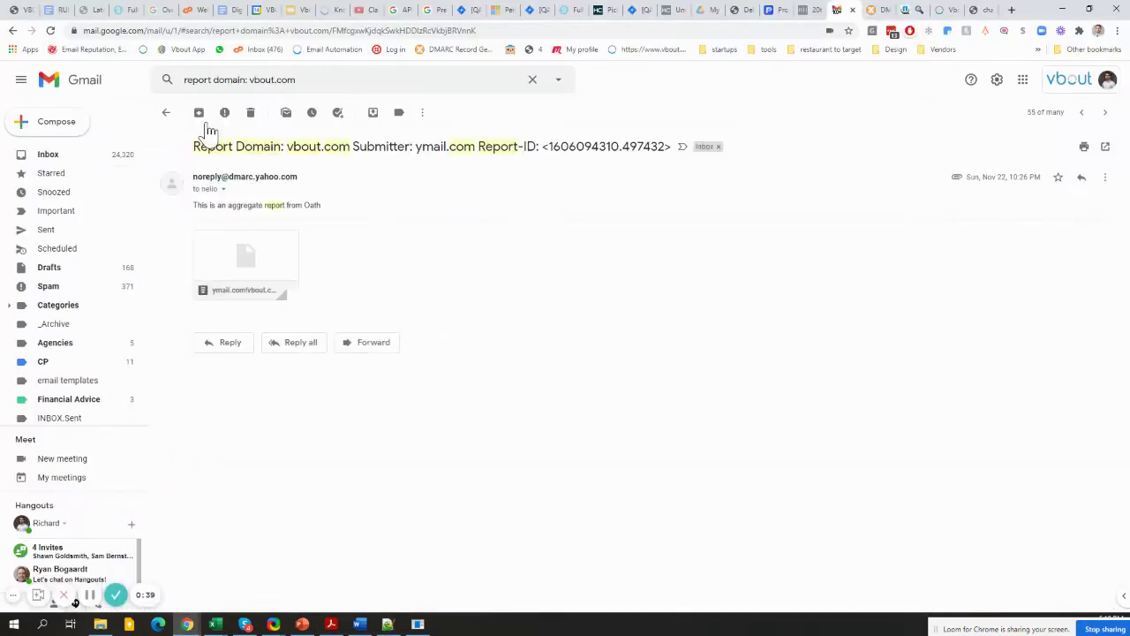
left_click(165, 112)
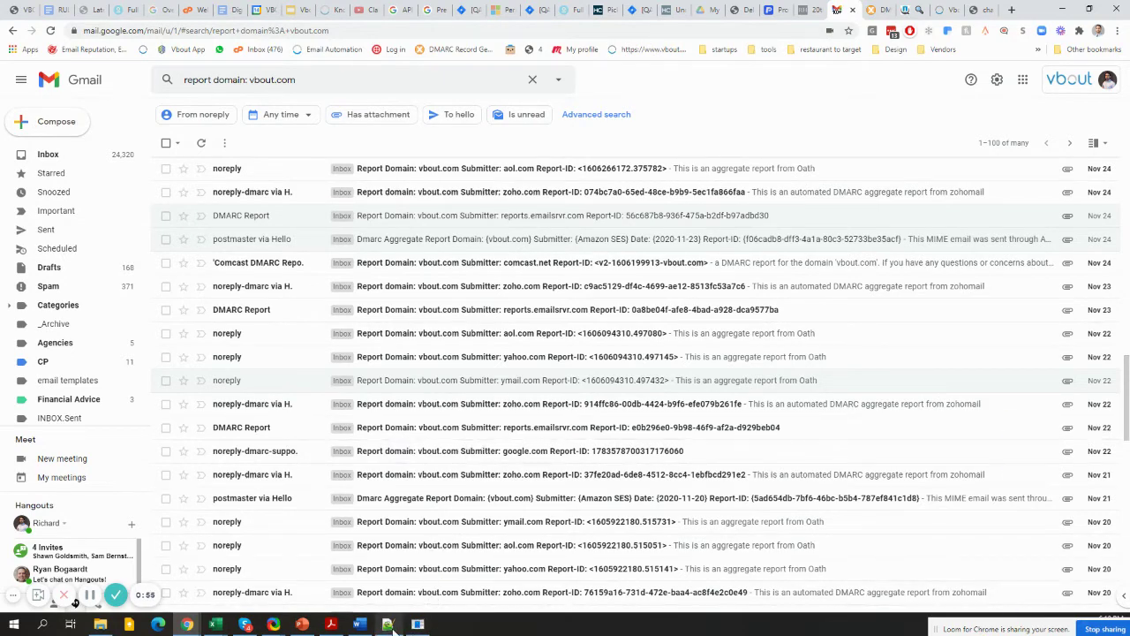
Switch to the DMARC policy diagram in the ShareX image editor and draw a freehand outline around the DMARC Policy banner.
mouse_move(192, 632)
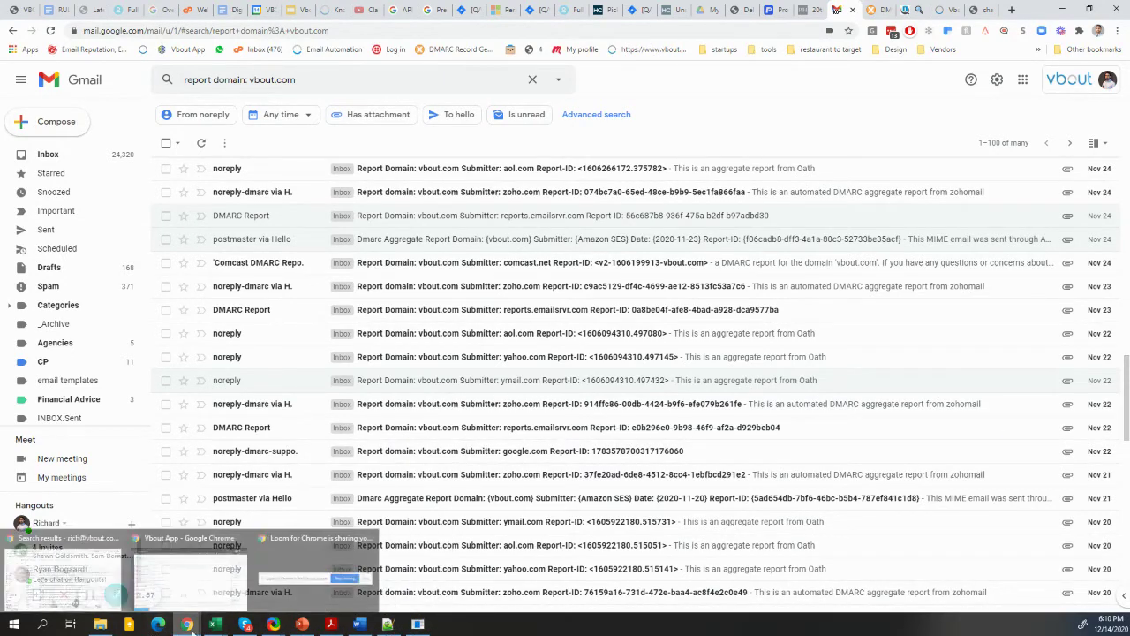
mouse_move(273, 624)
left_click(547, 582)
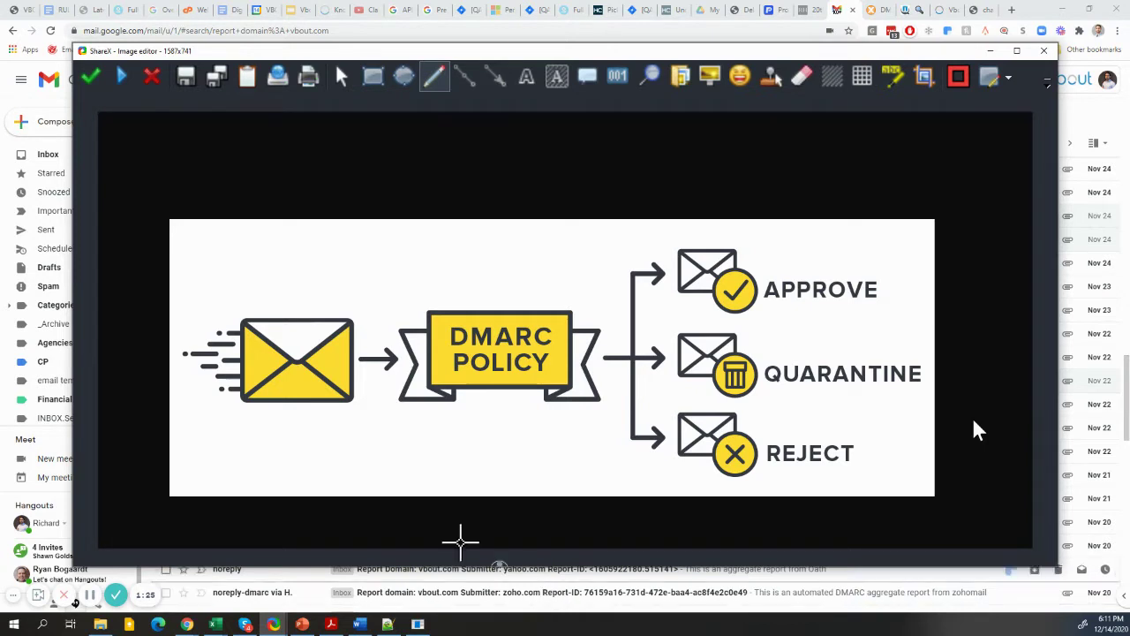
mouse_move(401, 294)
left_mouse_down()
mouse_move(387, 388)
mouse_move(596, 435)
mouse_move(586, 330)
mouse_move(465, 304)
left_mouse_up()
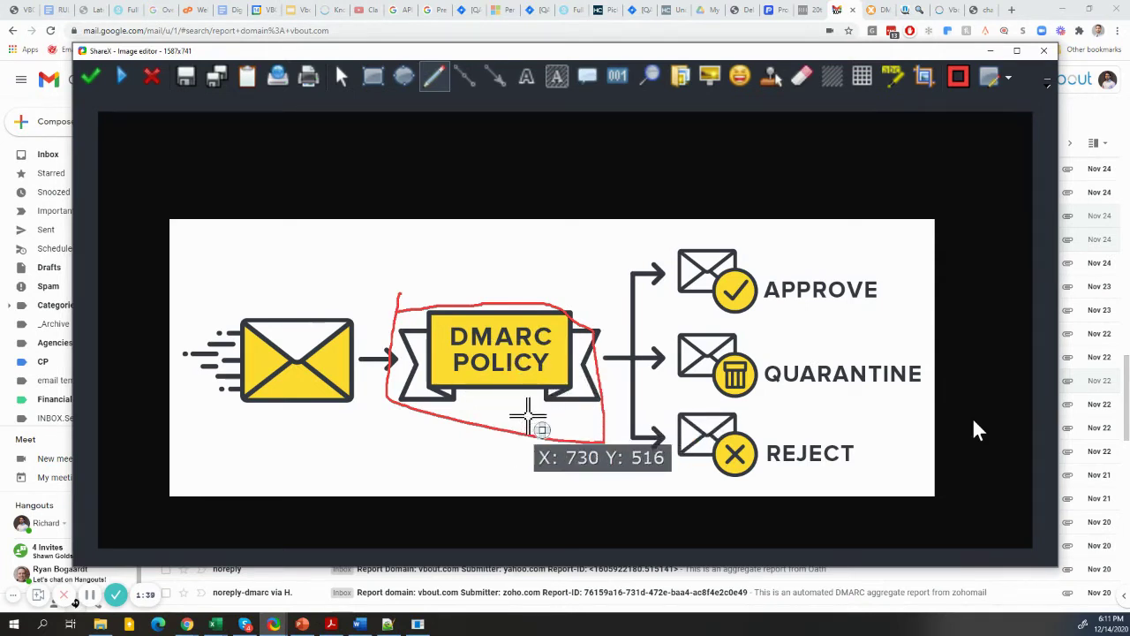
Switch to the VBOUT settings page and view the policy types offered in the DMARC Policy dialog.
left_click(978, 17)
left_click(946, 12)
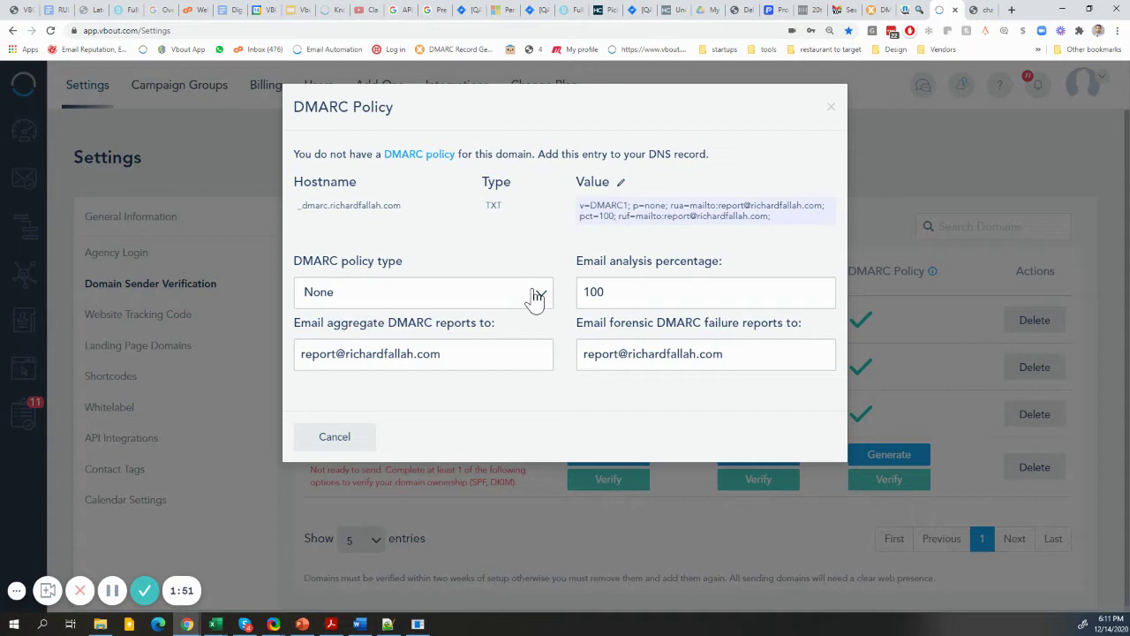
left_click_drag(415, 217, 397, 238)
left_click(414, 302)
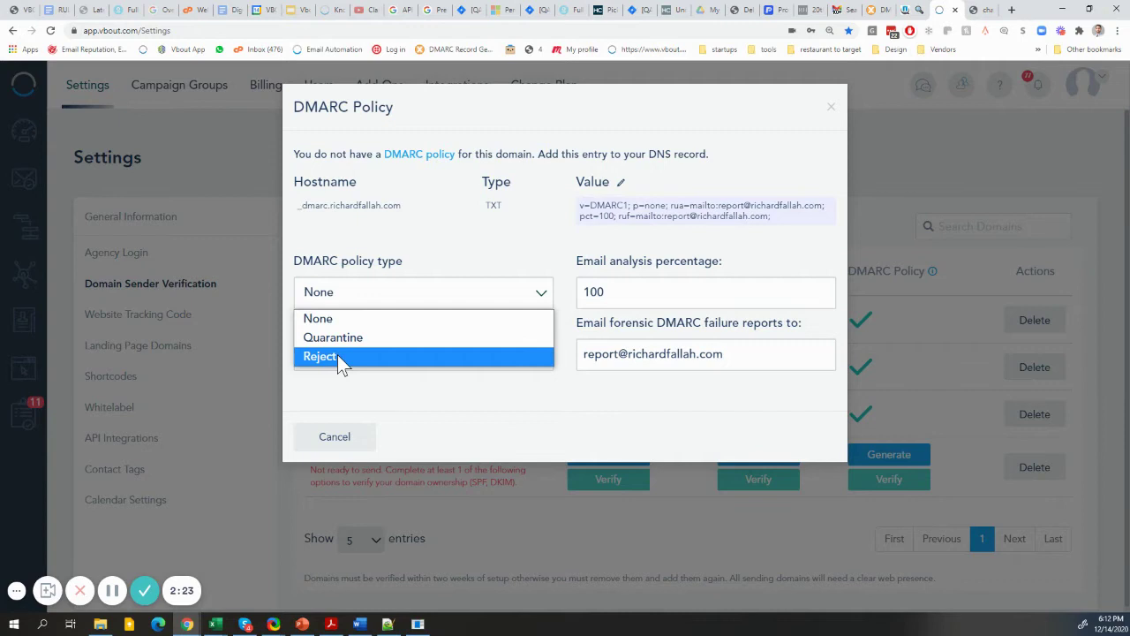
left_click(432, 238)
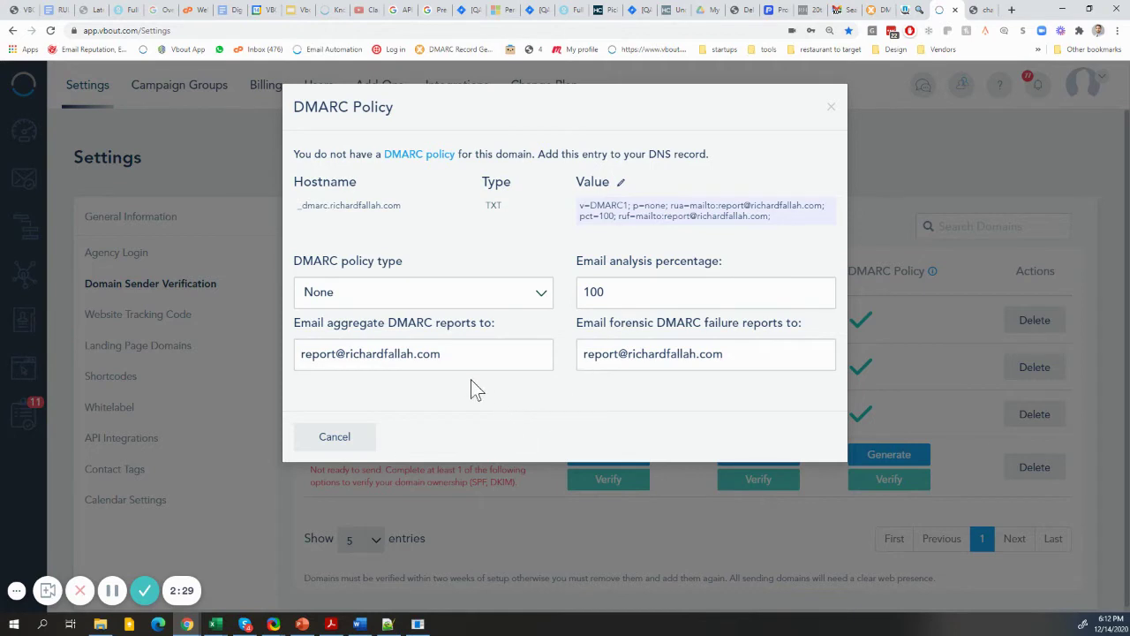
Examine the aggregate and forensic report recipient addresses and the DNS hostname in the DMARC Policy dialog.
left_click_drag(441, 354, 305, 355)
left_click_drag(726, 354, 594, 355)
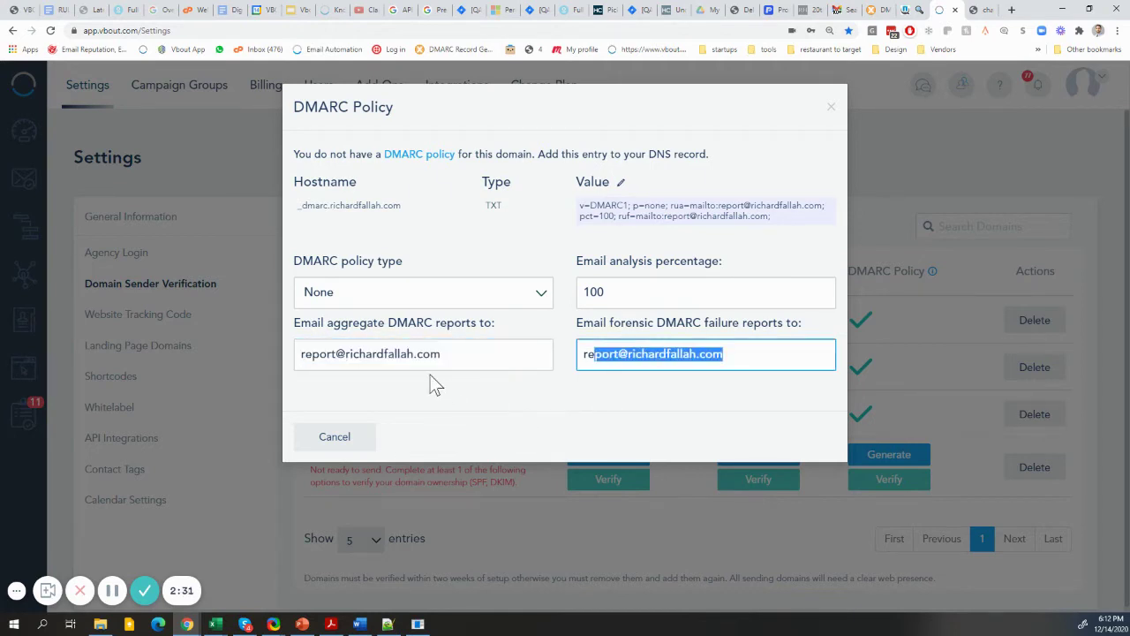
left_click_drag(441, 354, 378, 365)
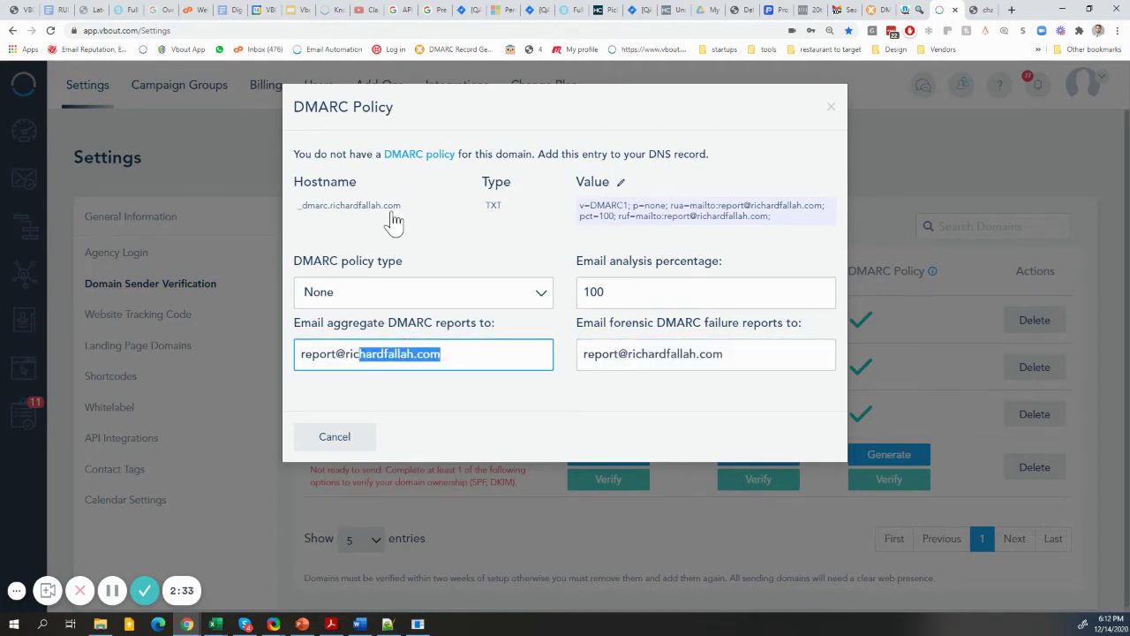
left_click_drag(399, 207, 305, 220)
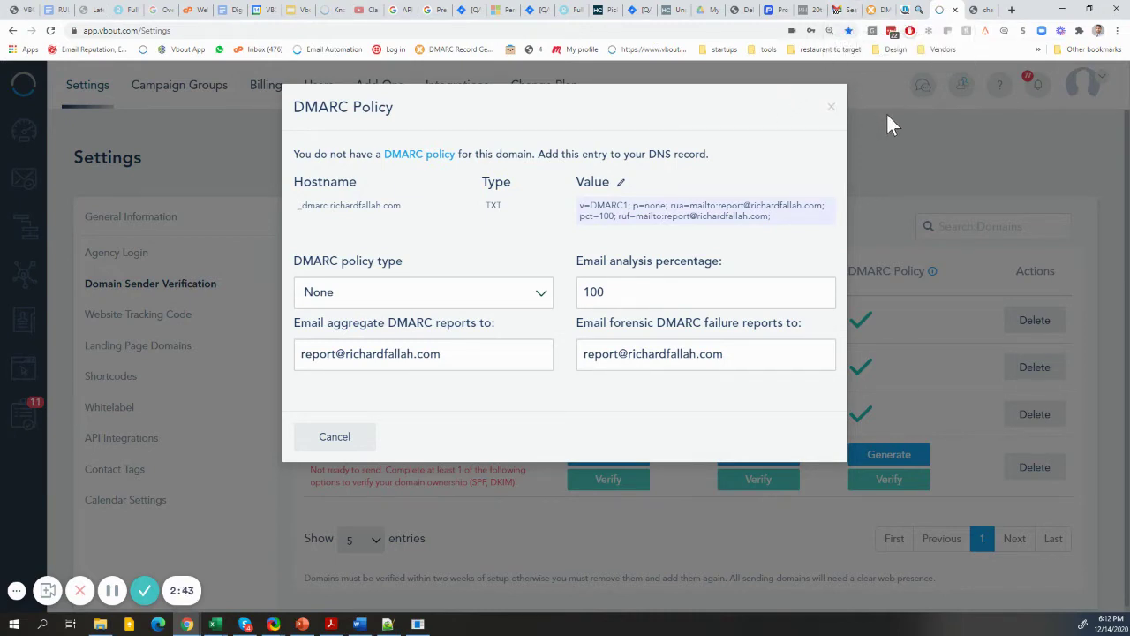
Switch to MxToolbox's Dmarc Report Analyzer, highlight the tool's path in its web address, and enlarge the page.
left_click(872, 10)
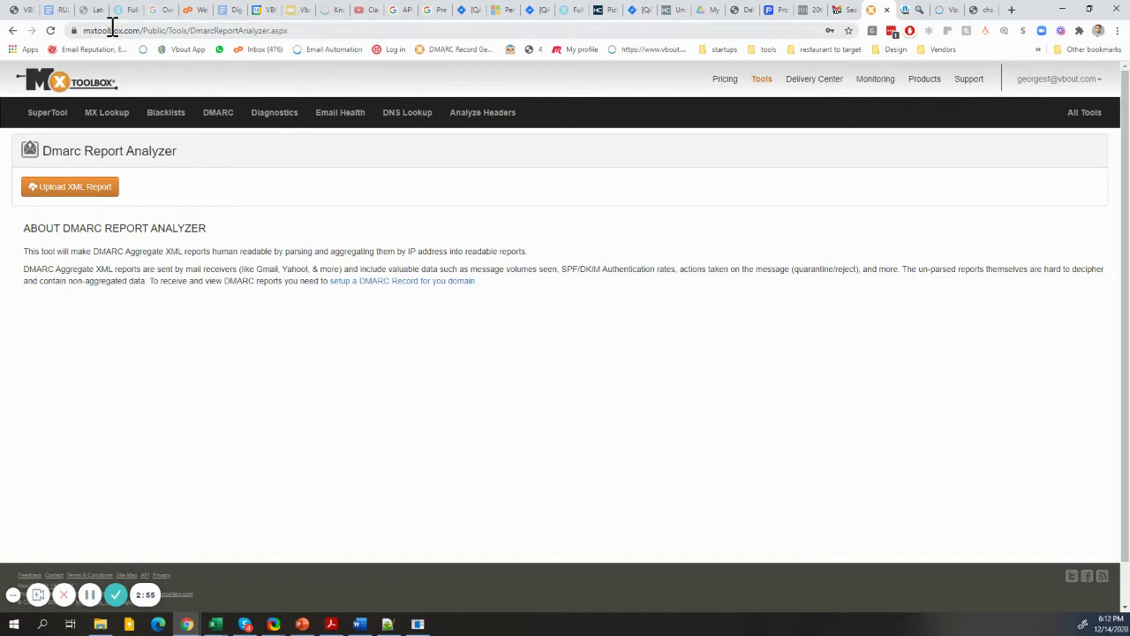
left_click_drag(143, 30, 352, 36)
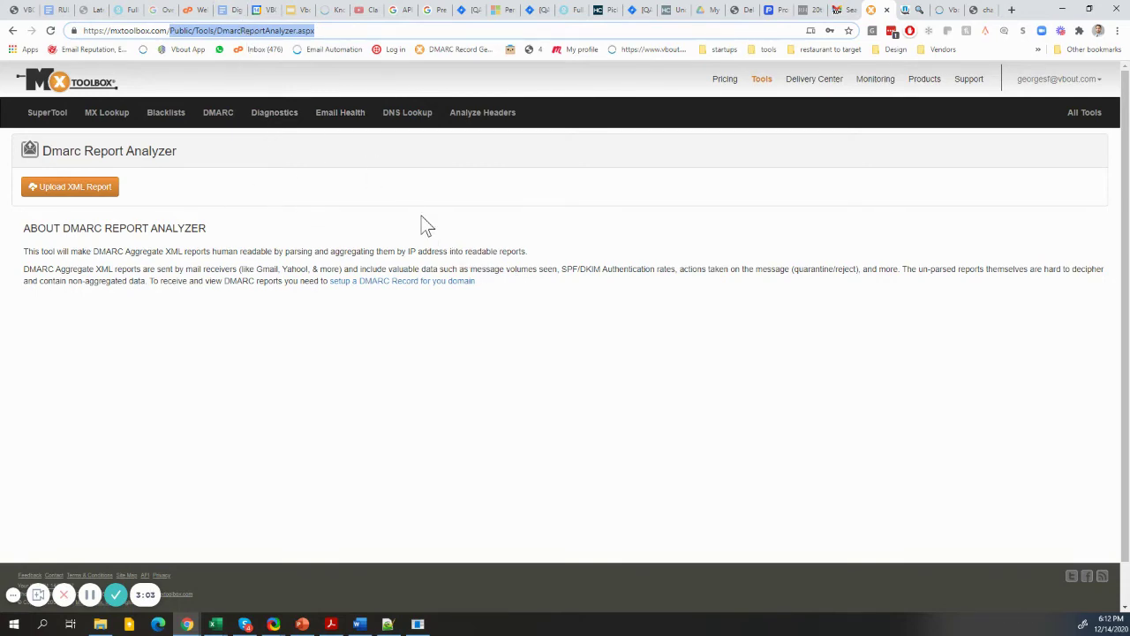
key("ctrl+plus")
key("ctrl+plus")
key("ctrl+plus")
key("ctrl+plus")
key("ctrl+minus")
key("ctrl+minus")
key("ctrl+minus")
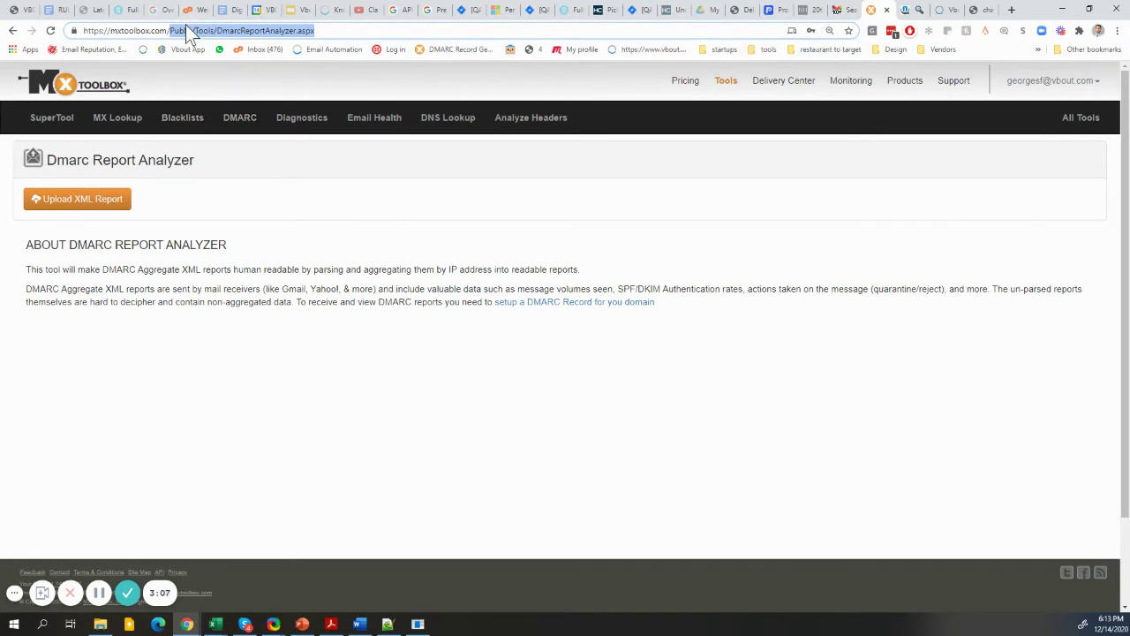
left_click(64, 207)
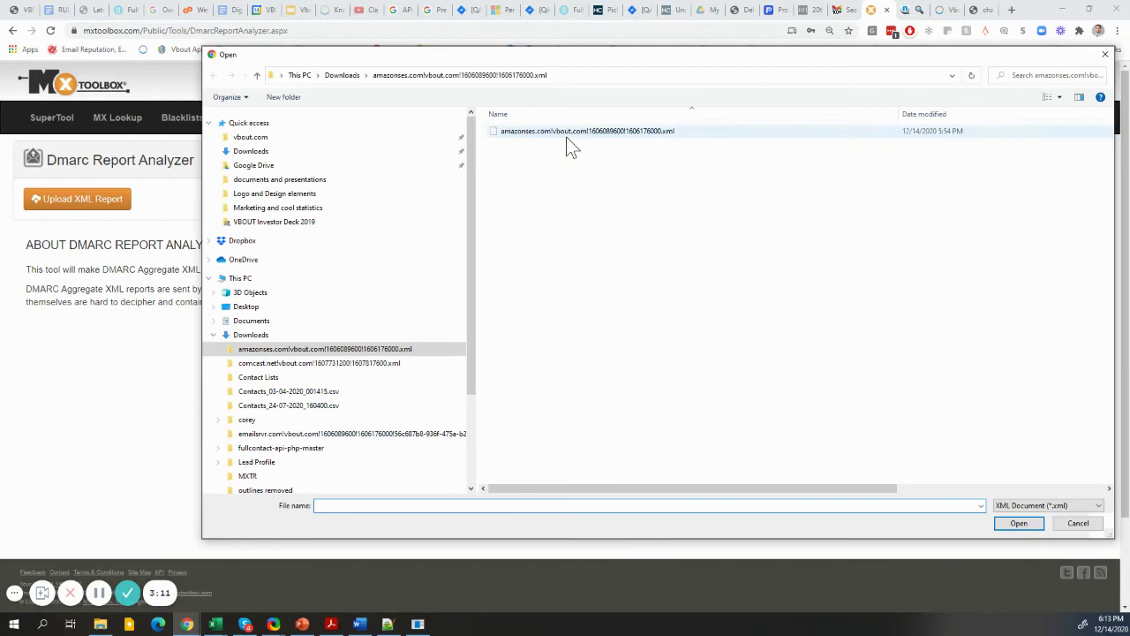
left_click(342, 75)
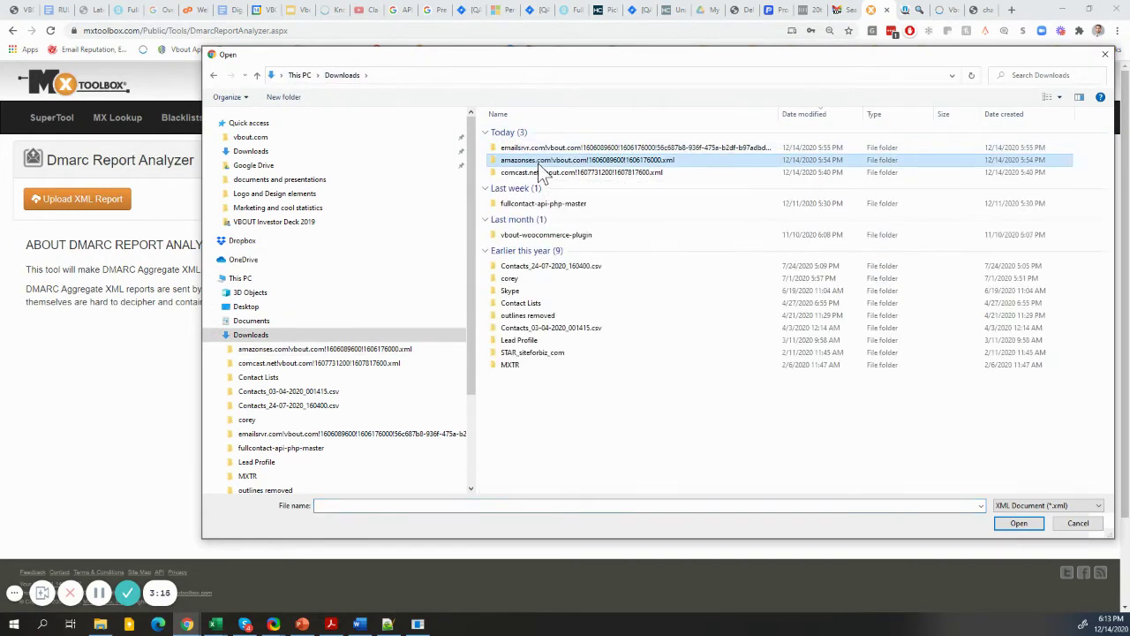
double_click(535, 173)
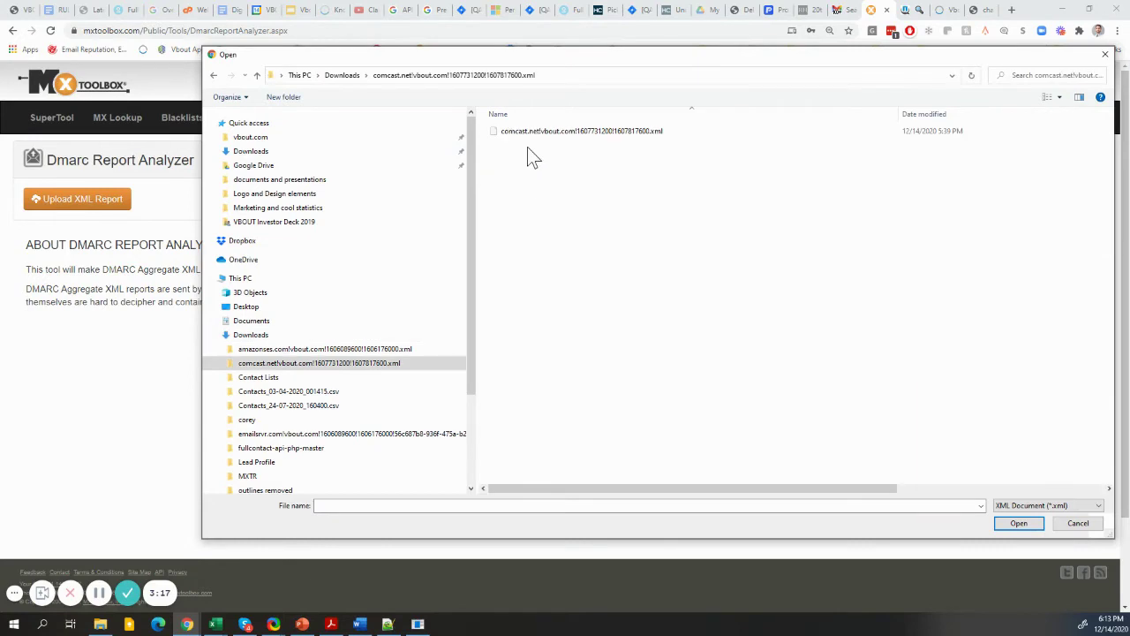
left_click(527, 136)
double_click(526, 132)
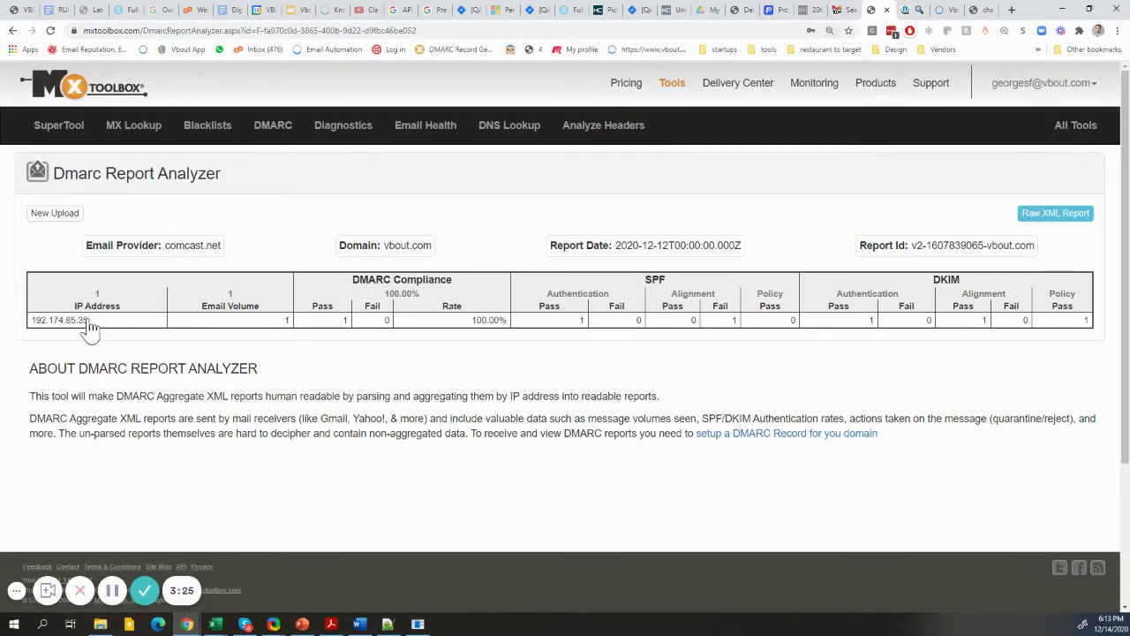
Copy the IP address 192.174.85.35 from the analyzed report and look it up on WhatIsMyIP.com.
left_click_drag(96, 321, 26, 326)
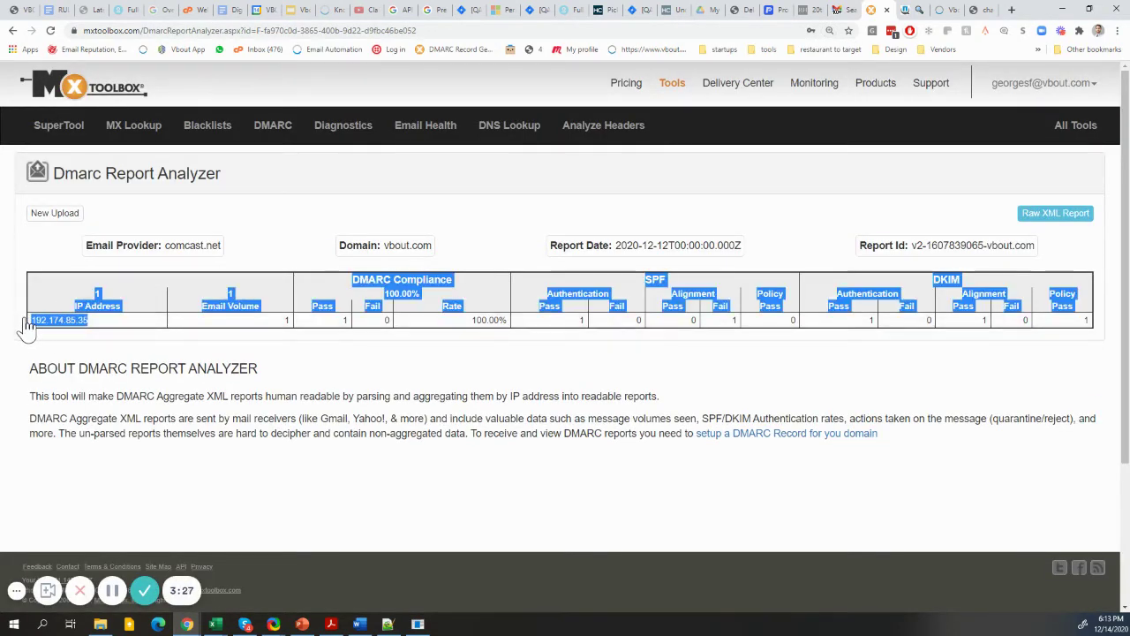
left_click(127, 347)
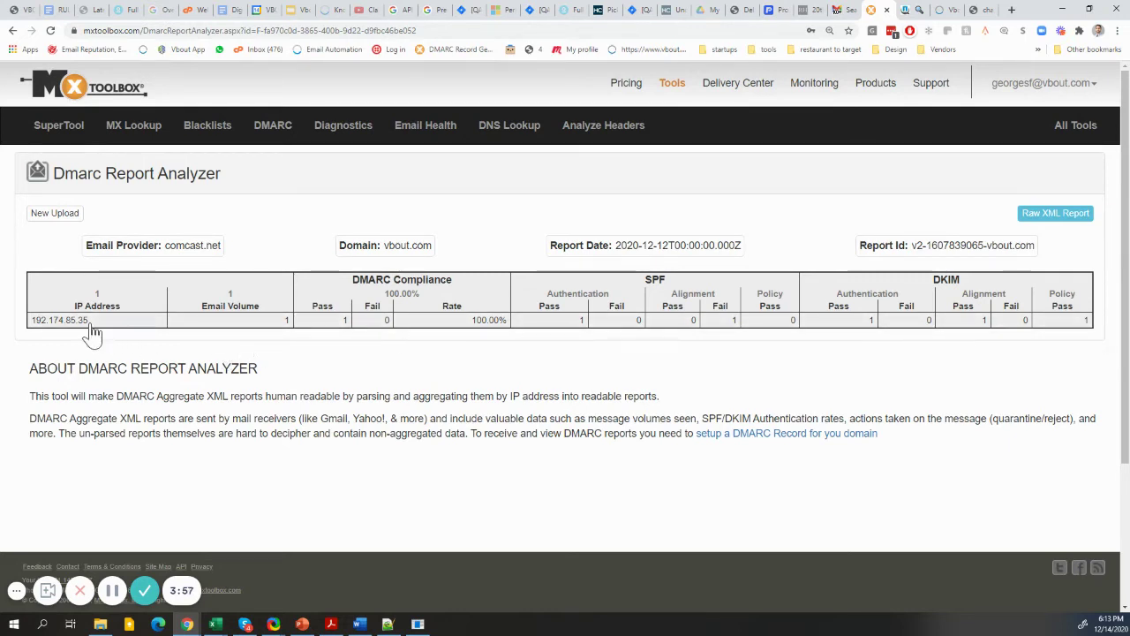
left_click_drag(92, 333, 37, 335)
key("ctrl+c")
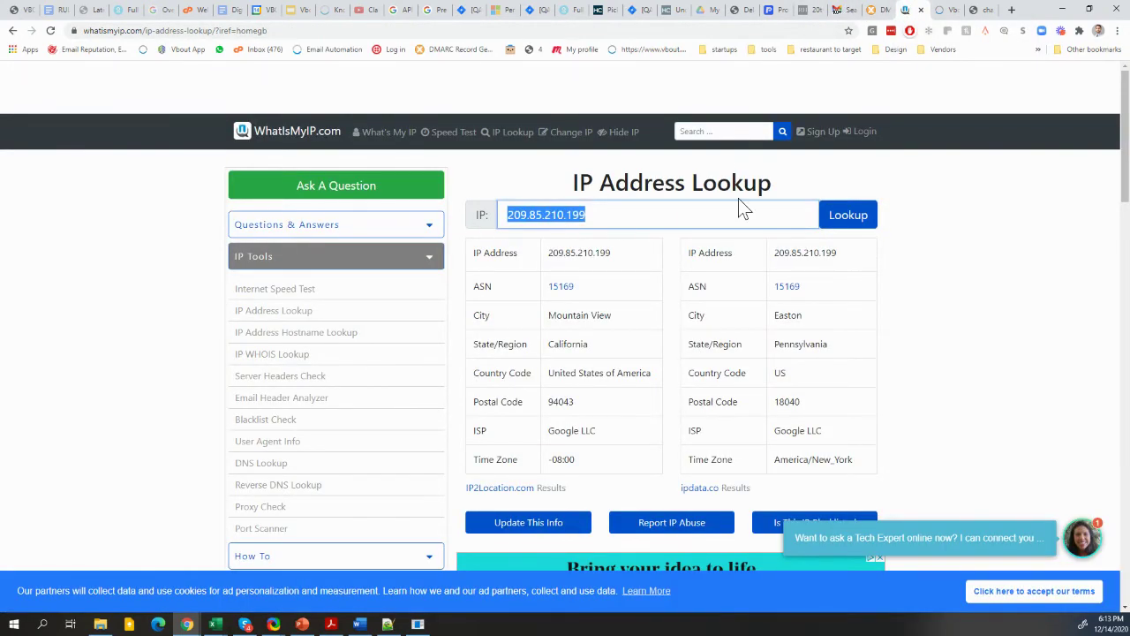
key("ctrl+v")
left_click(847, 216)
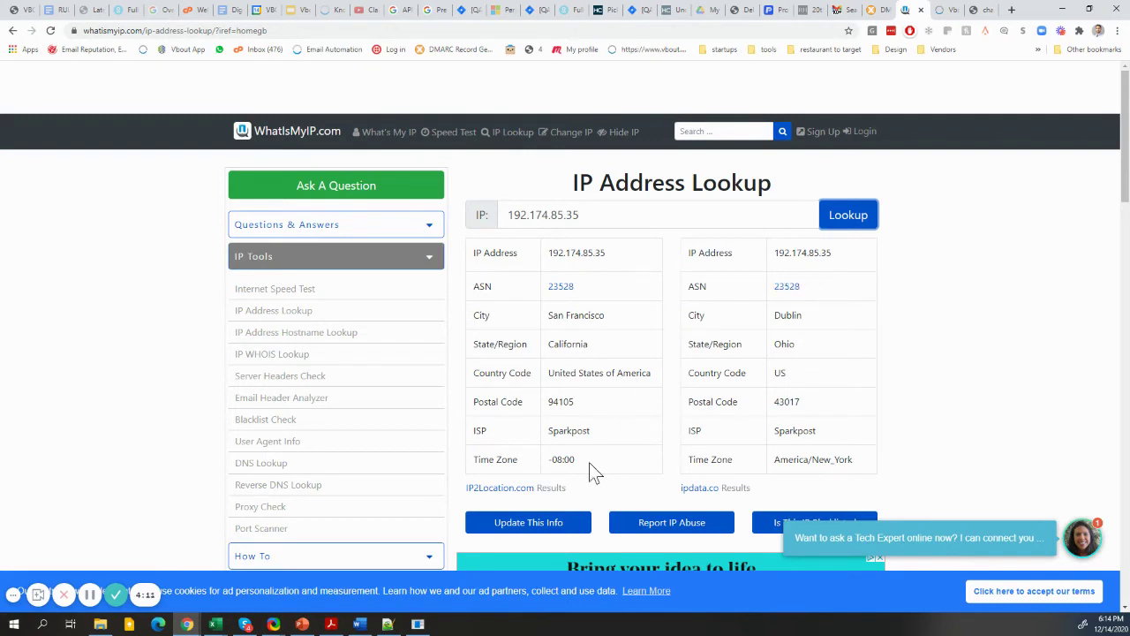
left_click(843, 12)
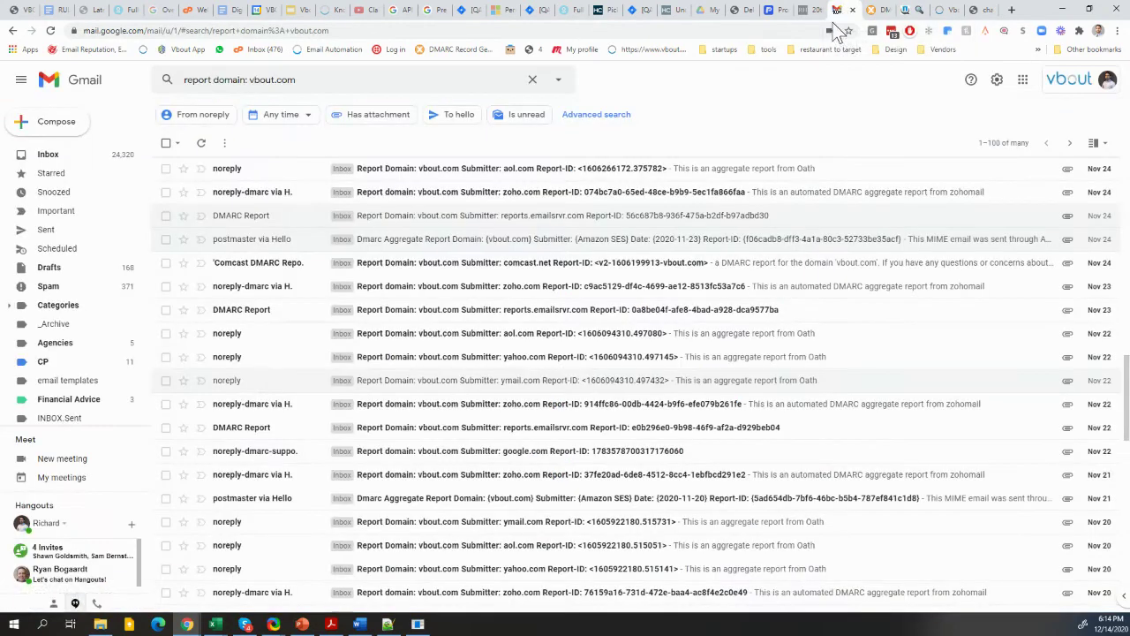
left_click(874, 11)
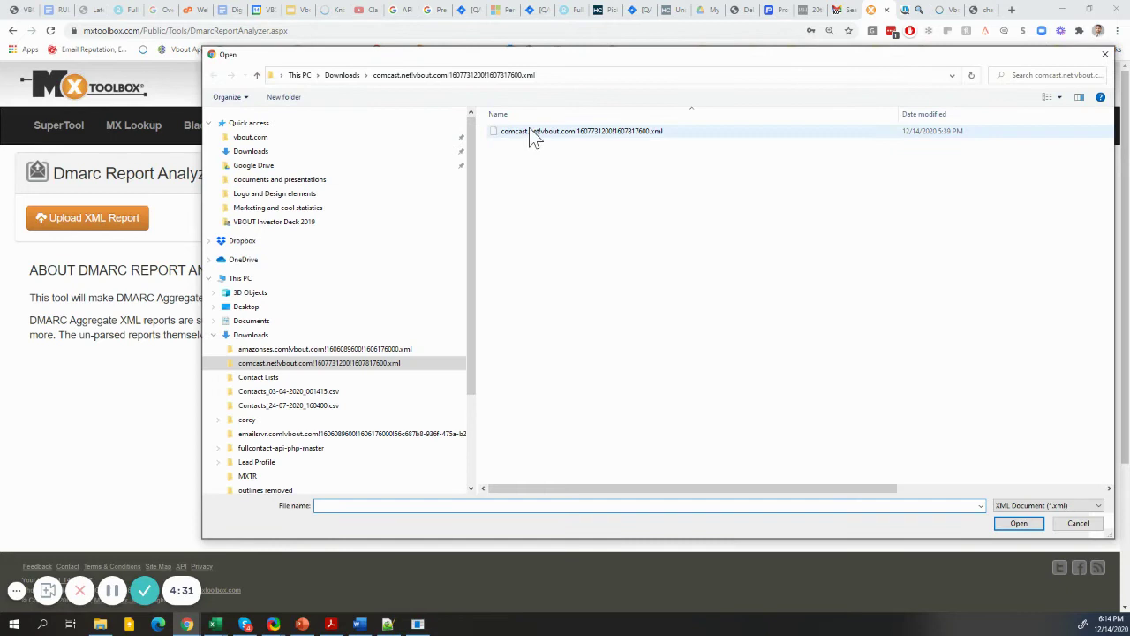
left_click(347, 77)
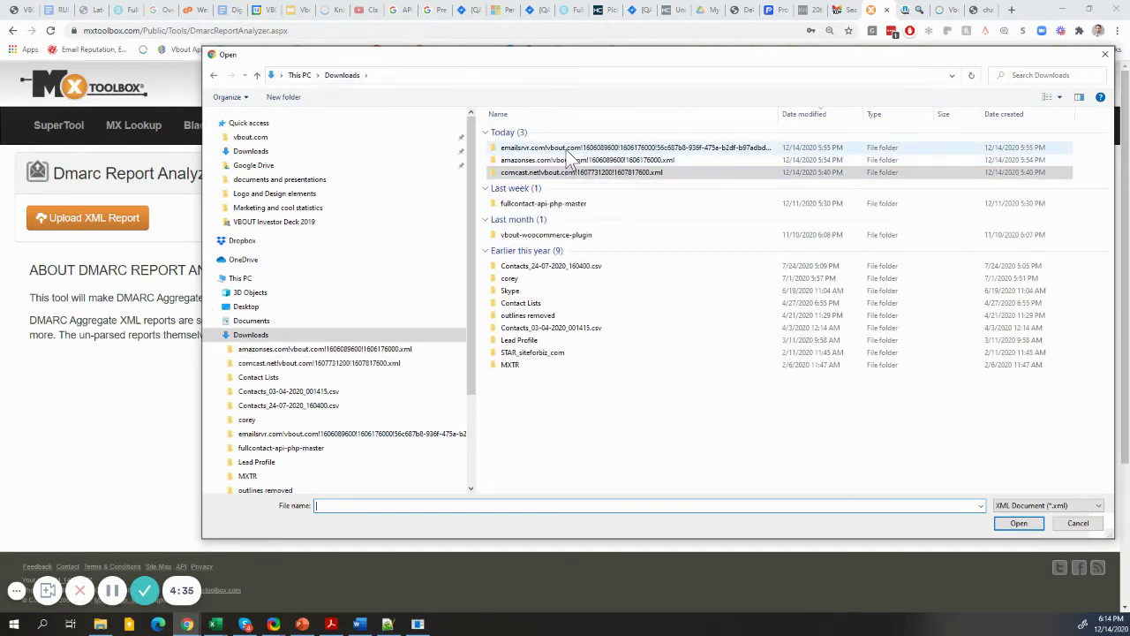
double_click(570, 159)
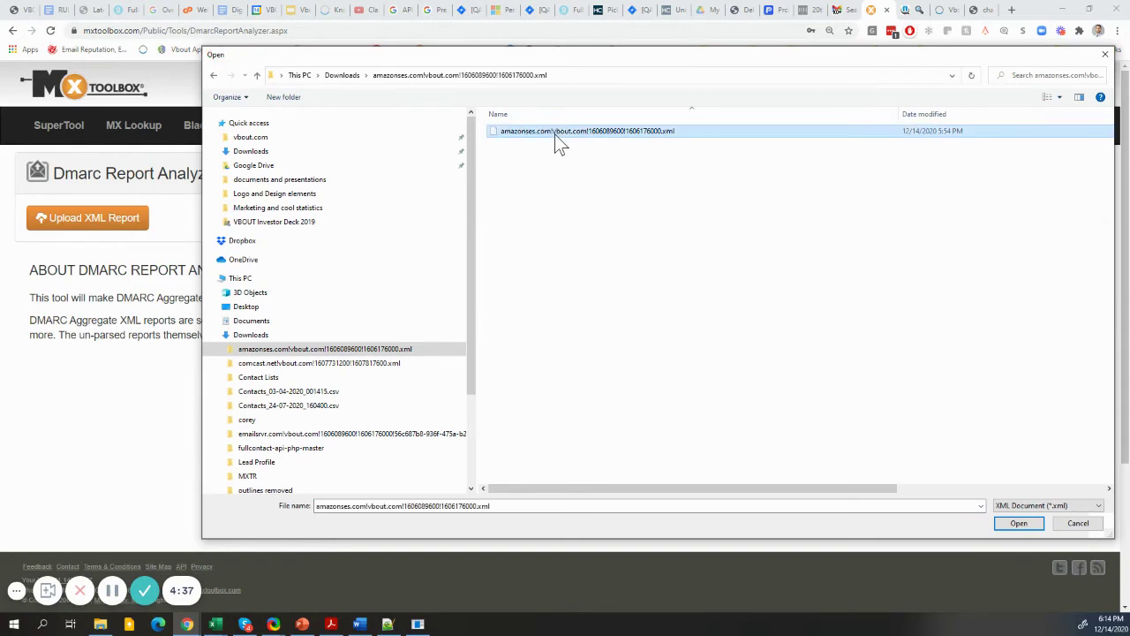
double_click(558, 132)
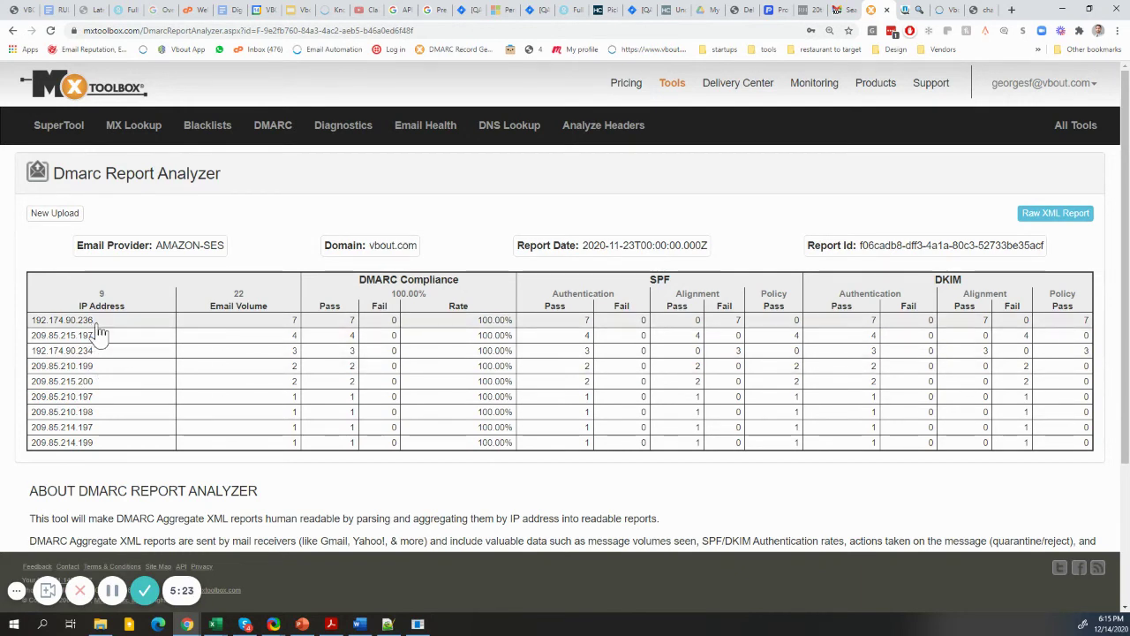
Copy the IP address 192.174.90.236 from the Amazon SES report and look it up on WhatIsMyIP.com.
left_click_drag(95, 321, 38, 328)
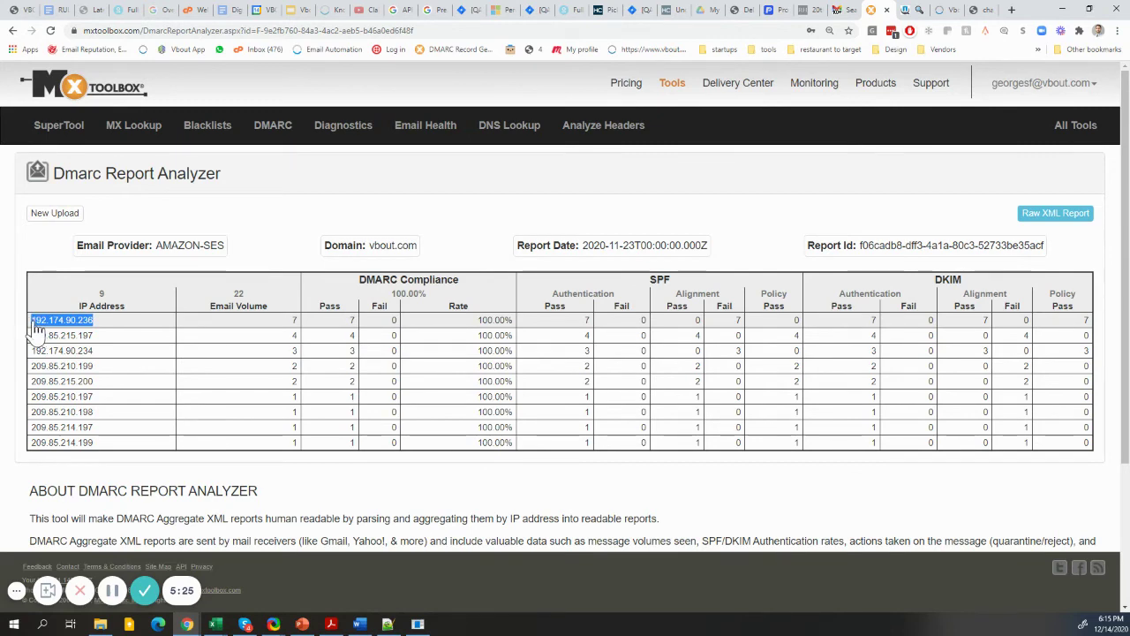
left_click(909, 10)
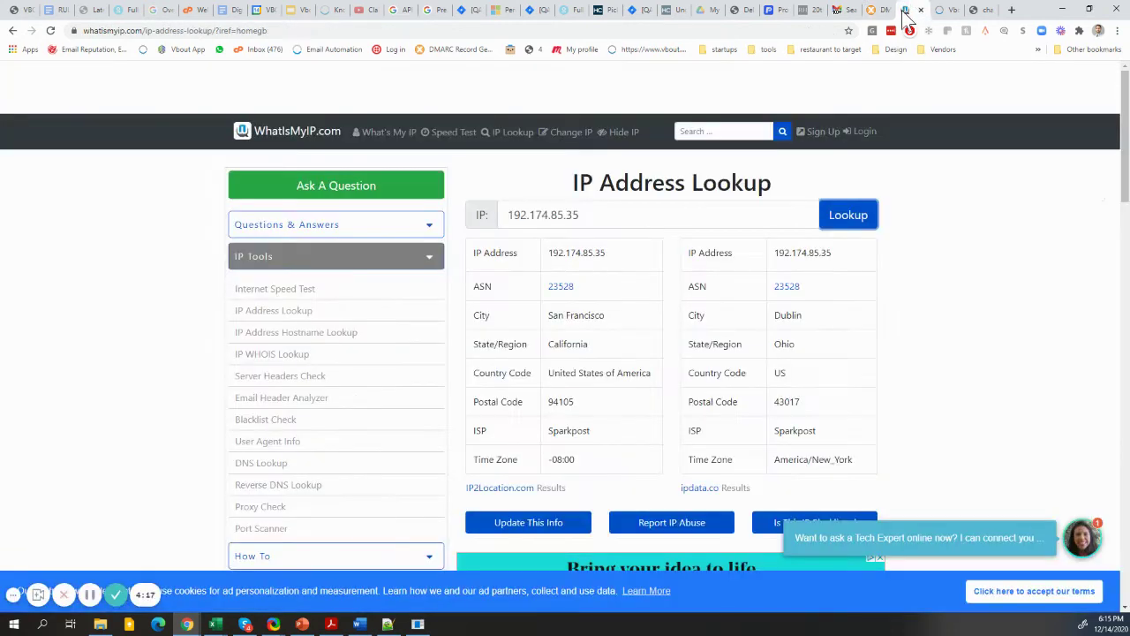
left_click_drag(611, 212, 477, 214)
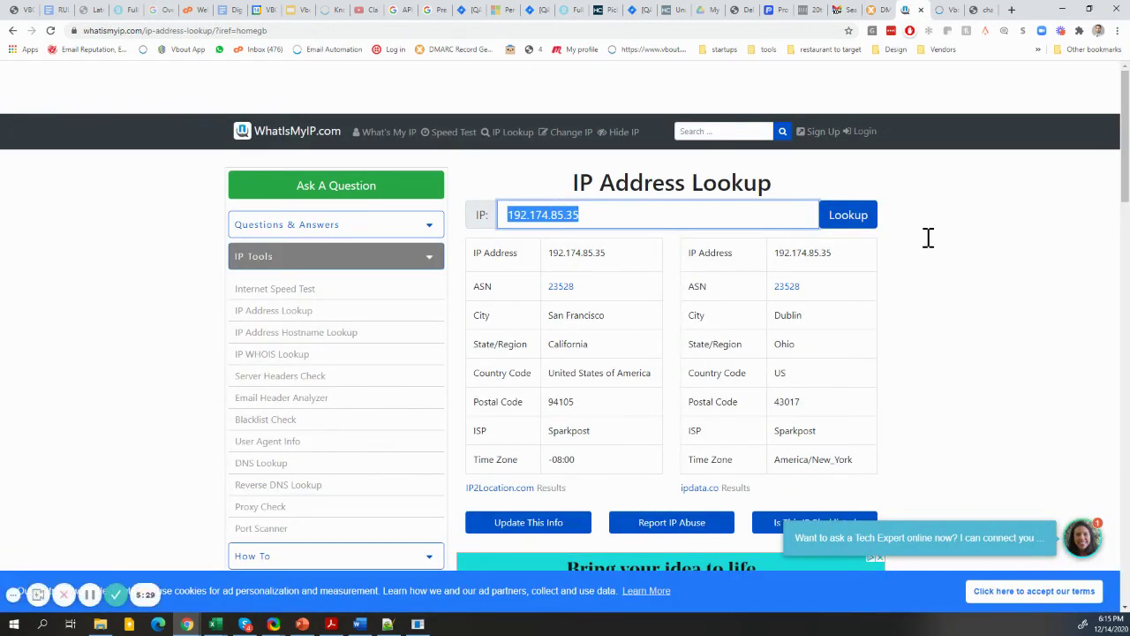
type("192.174.90.236")
left_click(858, 222)
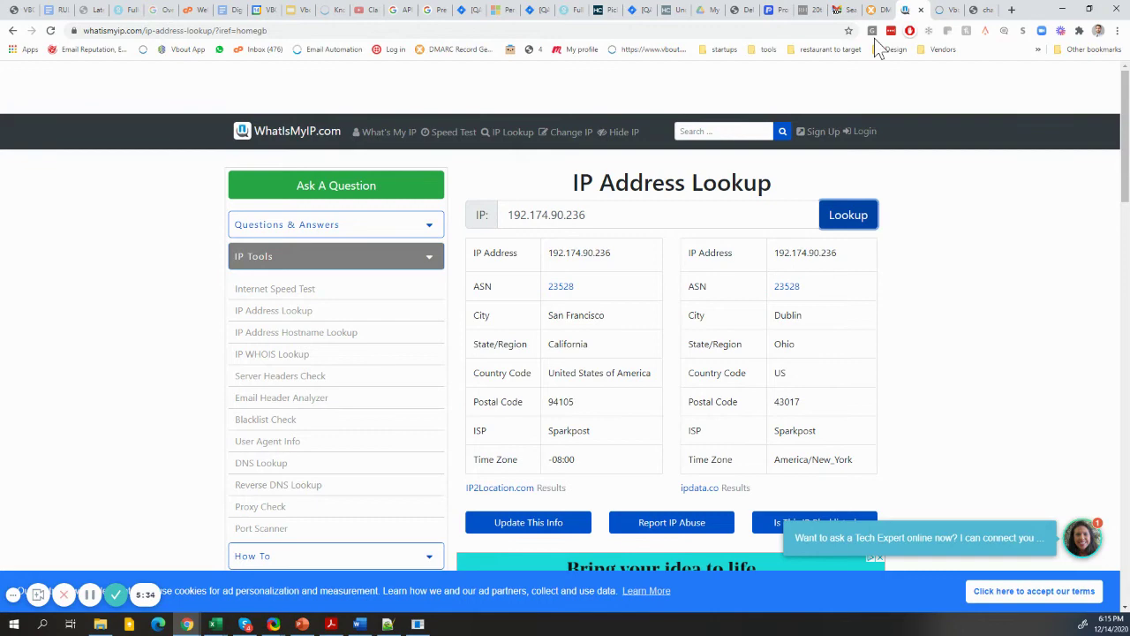
Switch by way of the MxToolbox report to the VBOUT domain settings and show the available DMARC policy types.
left_click(882, 12)
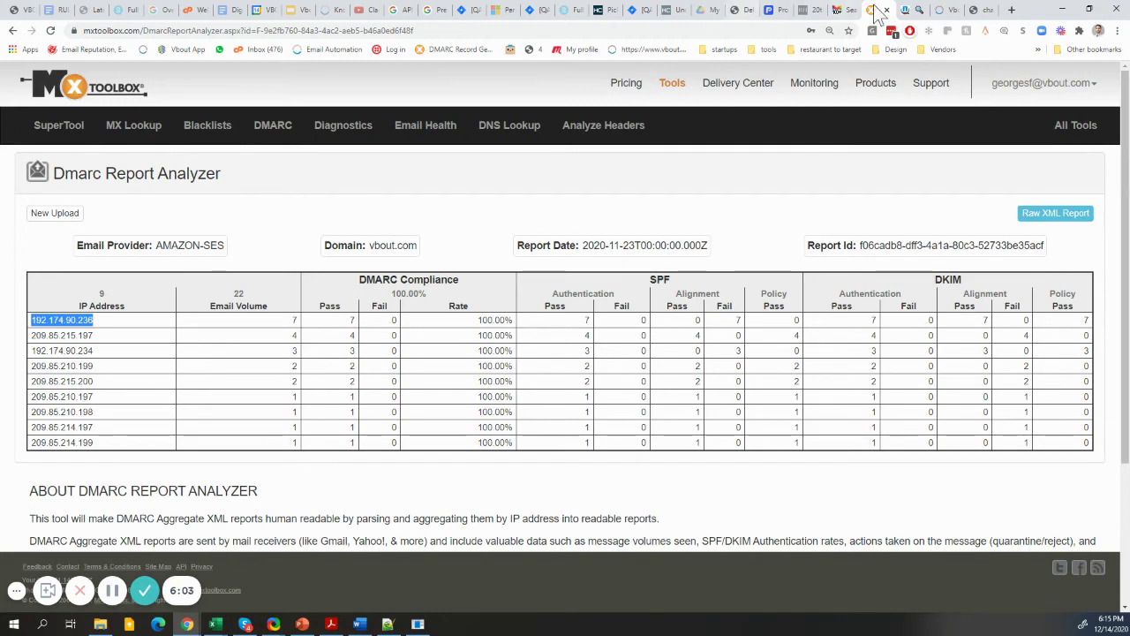
left_click(940, 10)
left_click(348, 296)
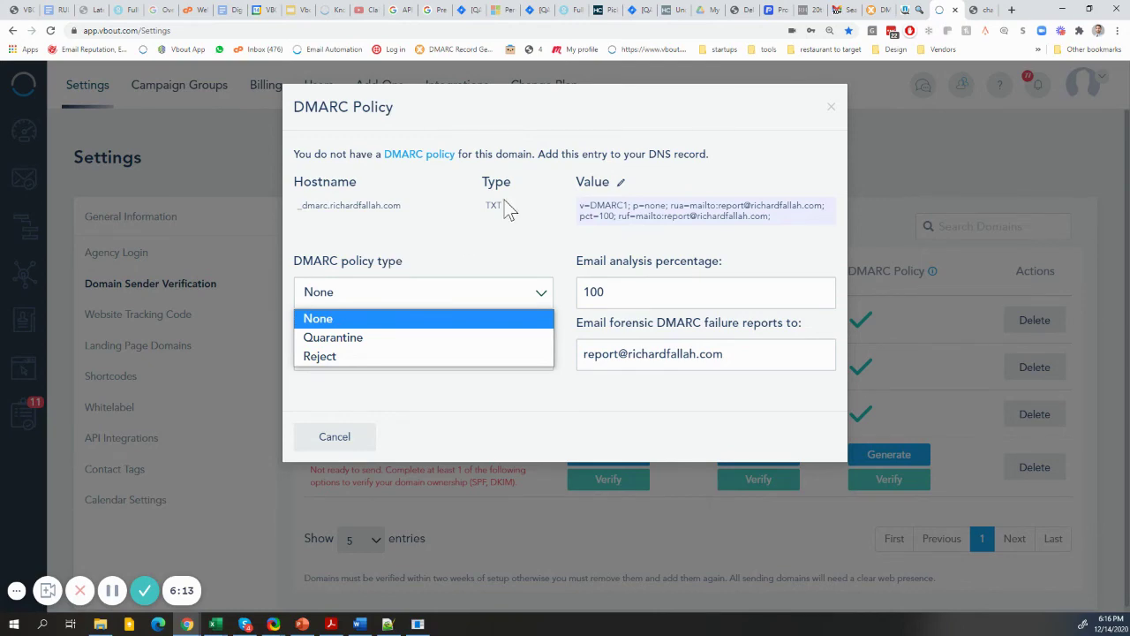
Switch to Gmail, open the comcast.net DMARC report email from Nov 24, and show its original message.
left_click(843, 10)
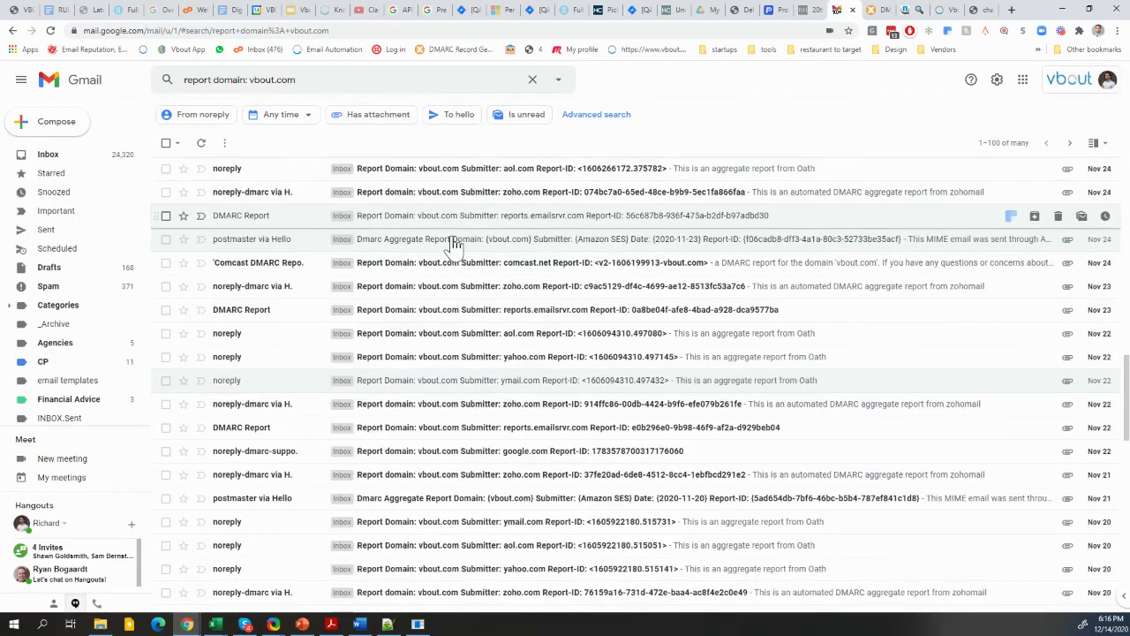
left_click(291, 269)
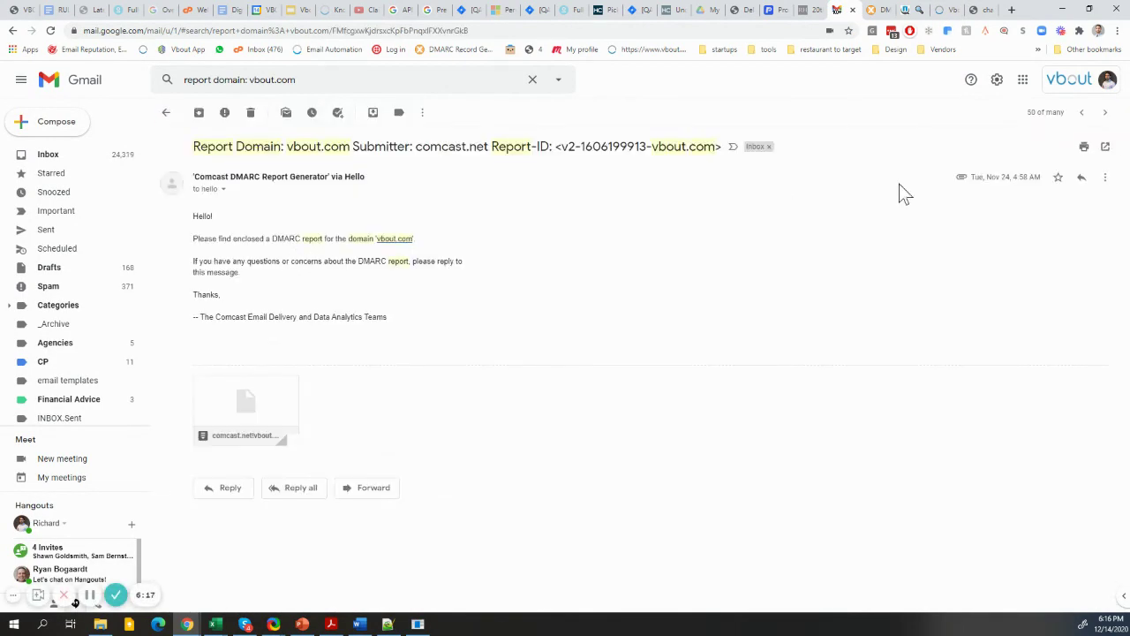
left_click(1104, 178)
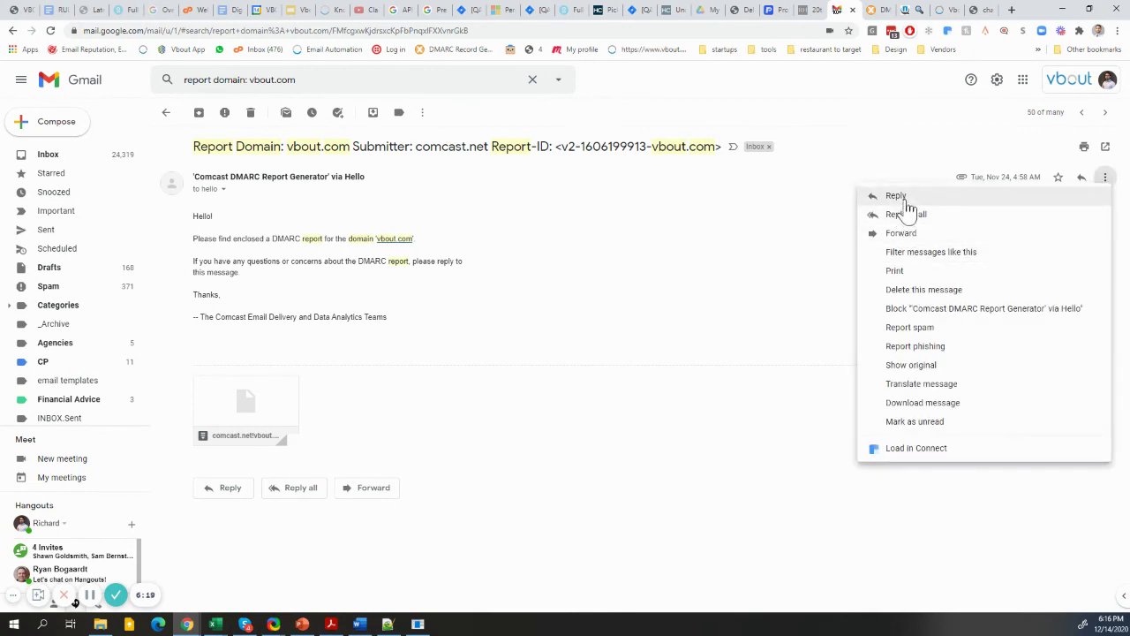
left_click(908, 366)
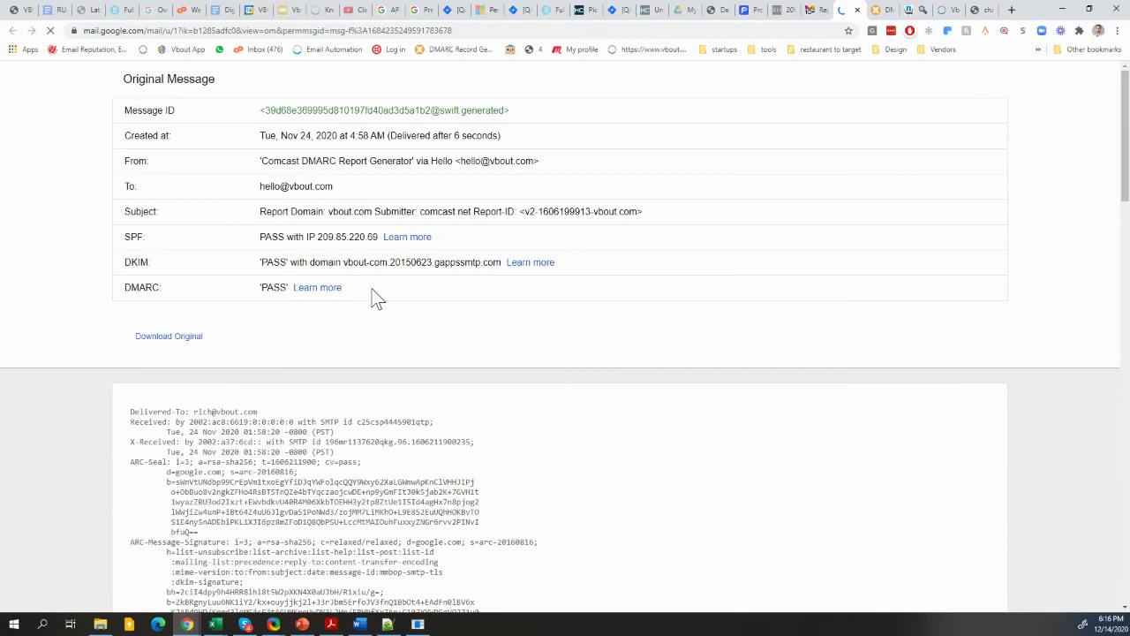
Point out the SPF and DMARC results in the original message's header summary and close that view.
left_click_drag(182, 256, 116, 242)
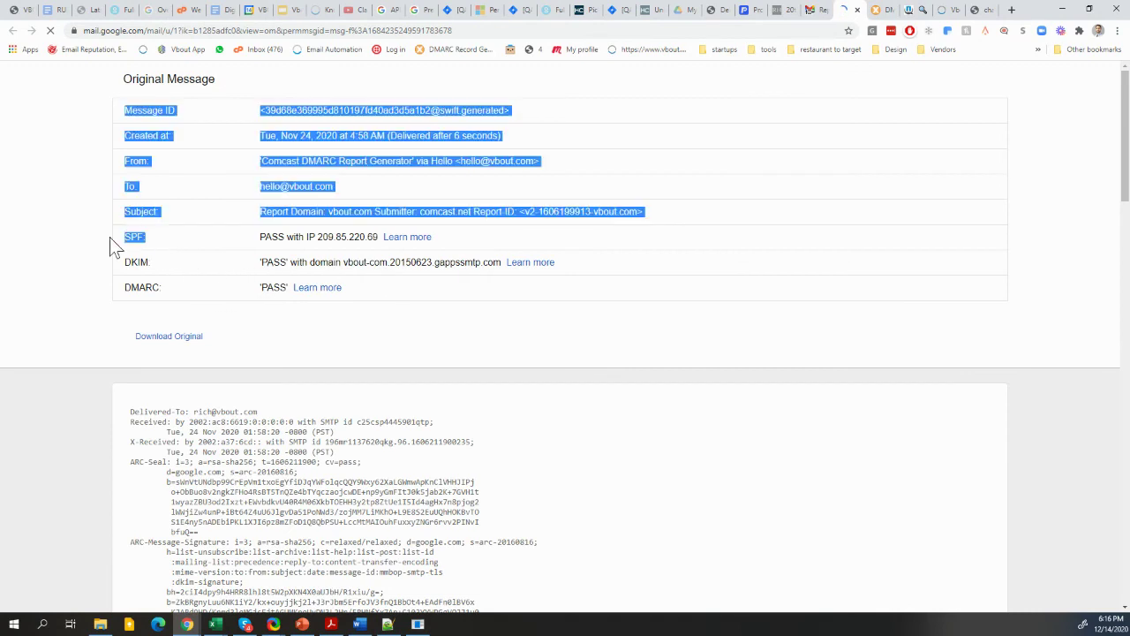
left_click(285, 243)
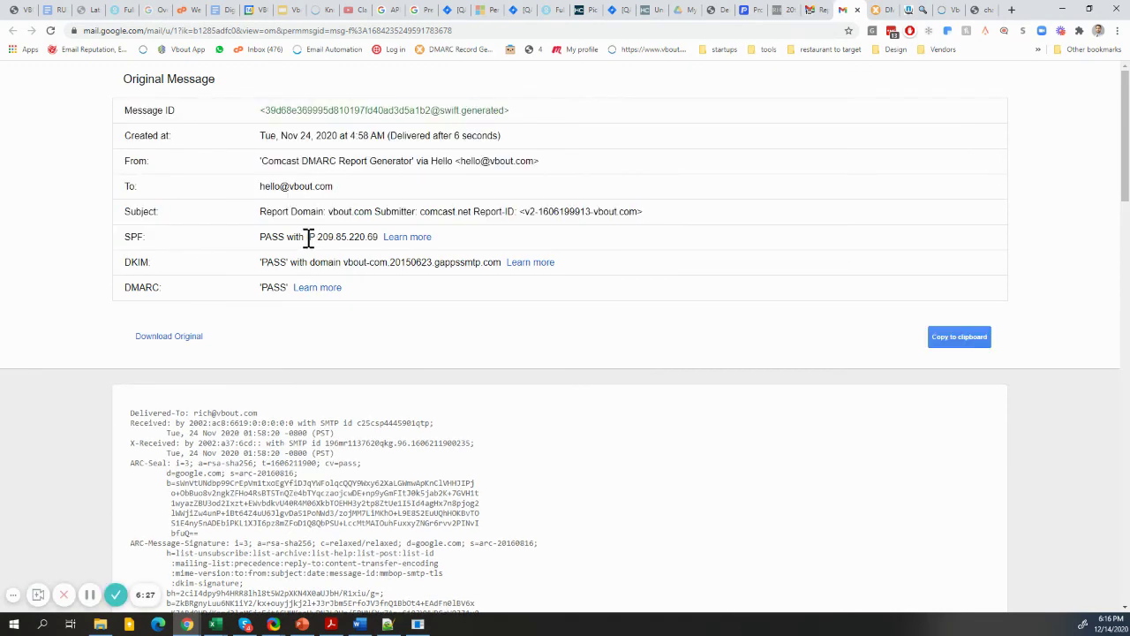
left_click_drag(268, 288, 129, 288)
left_click(856, 10)
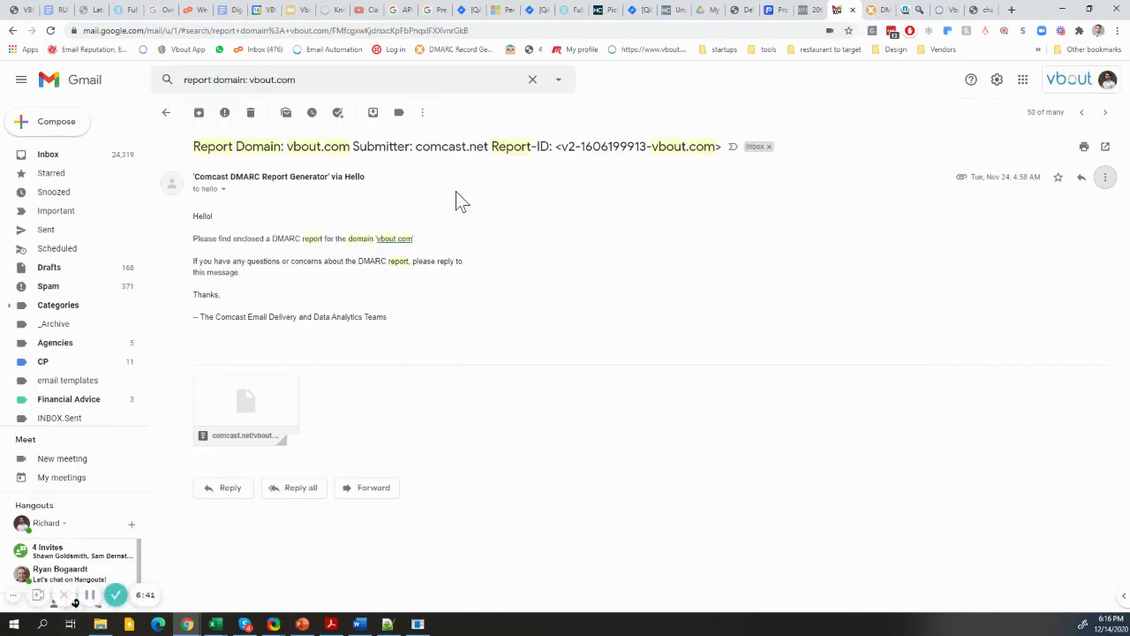
Go back to the report emails, open the ymail.com report from Nov 20, and return to the MxToolbox report.
left_click(168, 113)
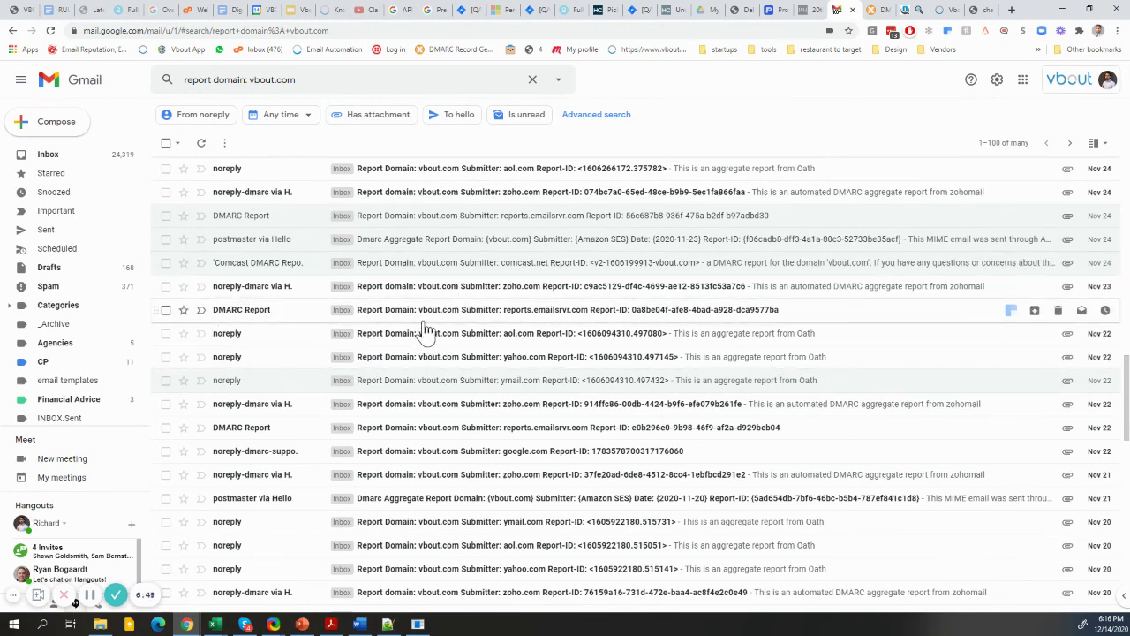
scroll(424, 331, "down", 3)
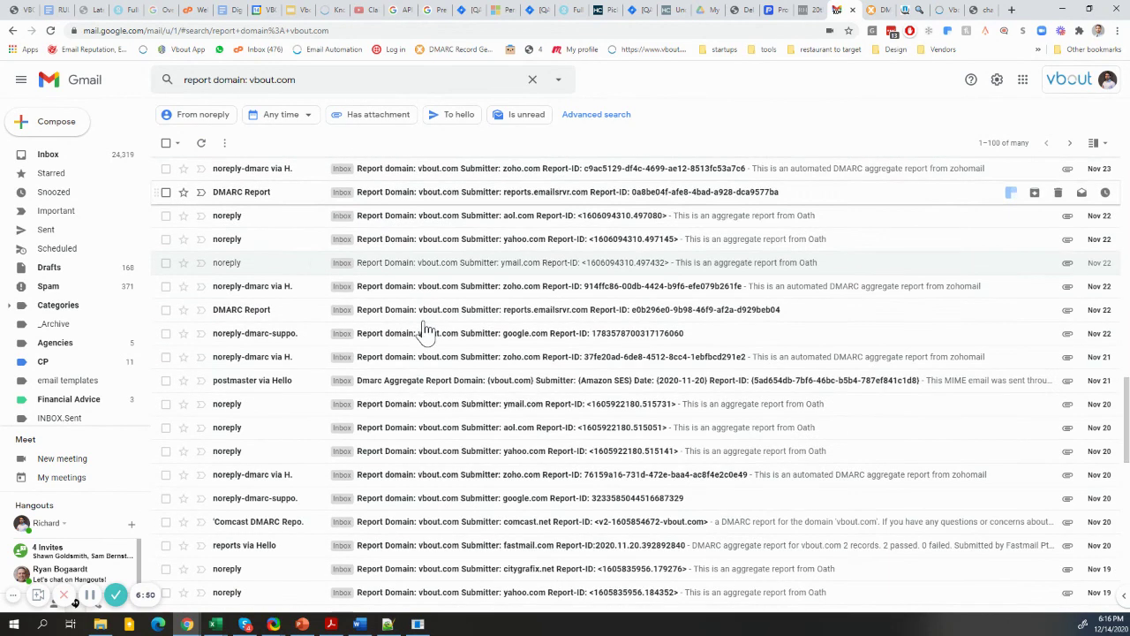
left_click(242, 408)
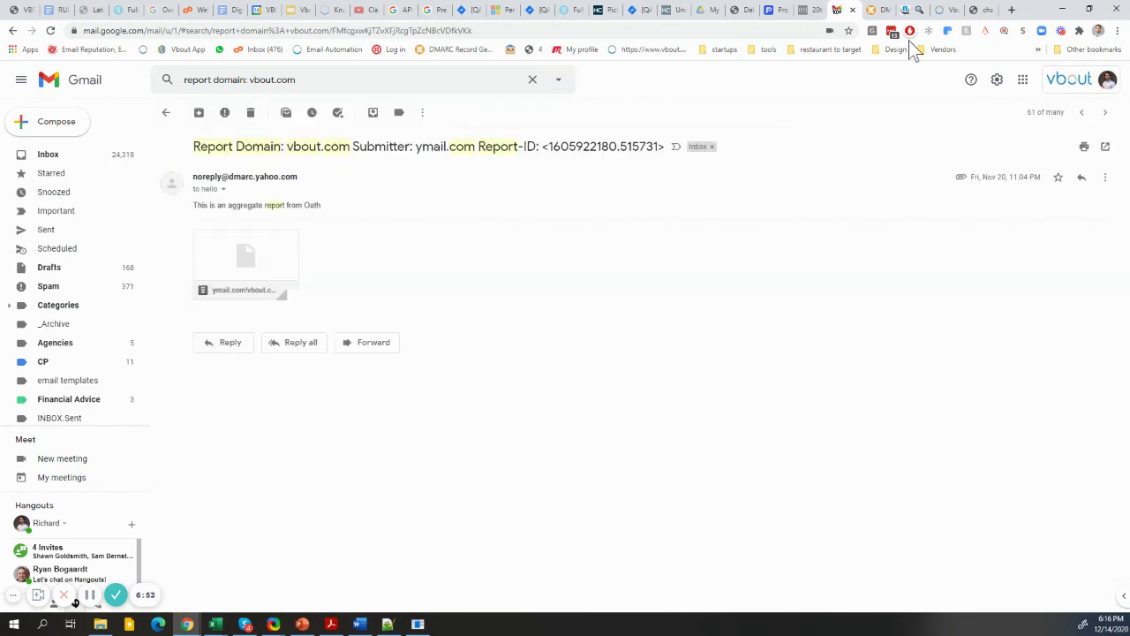
left_click(878, 10)
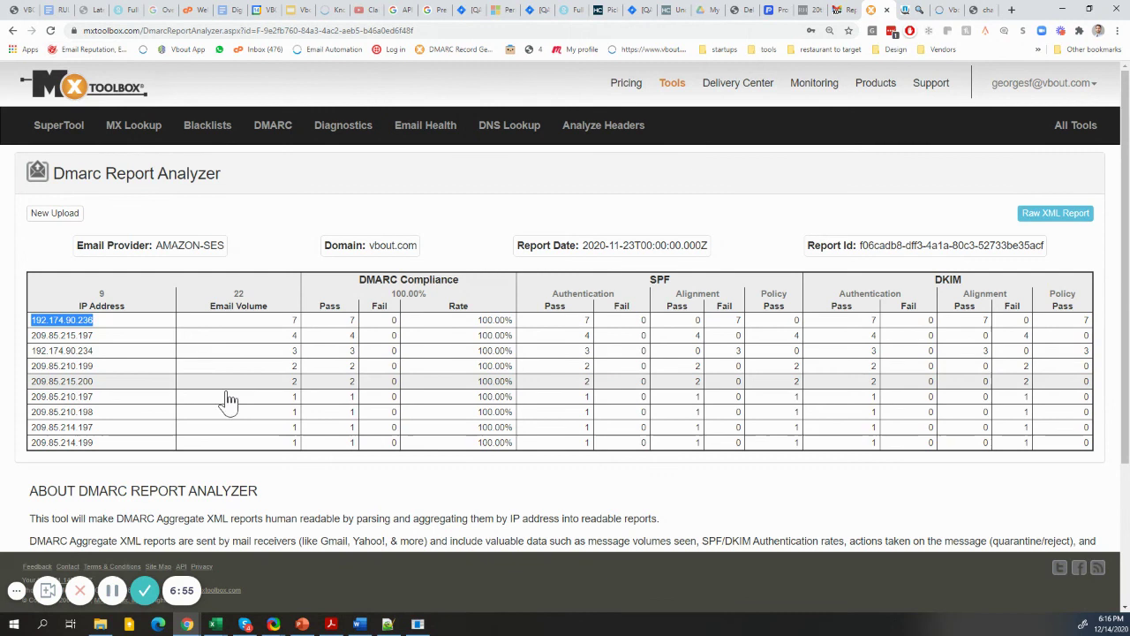